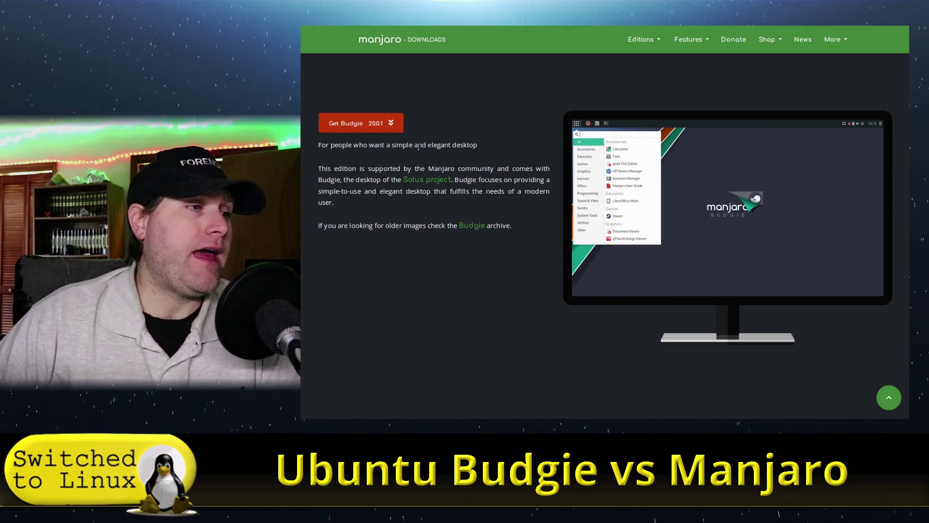
# Scroll the Manjaro downloads page to the Budgie edition's Get Budgie 20.0.1 button
pyautogui.scroll(-5, 379, 116)
pyautogui.scroll(5, 436, 136)
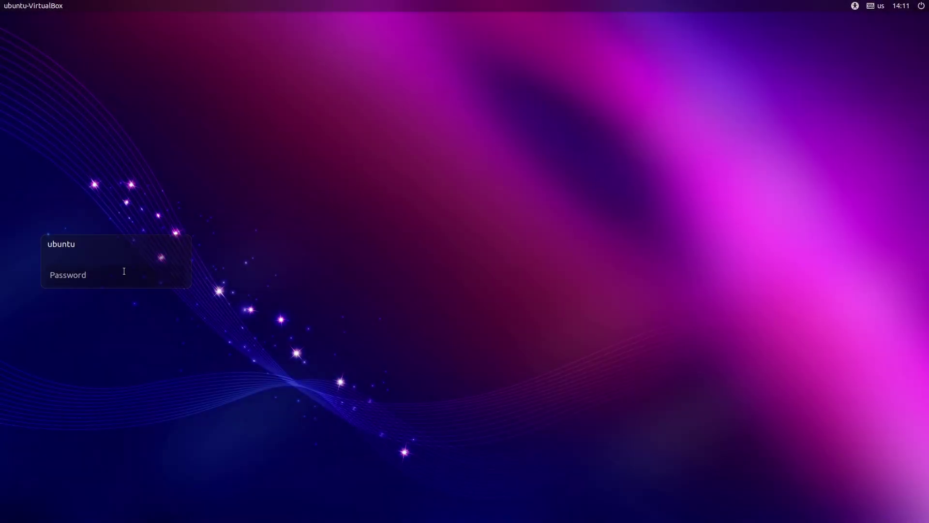
# Enter the account password at the Ubuntu Budgie login screen and sign in
pyautogui.write('u')
pyautogui.press('Return')
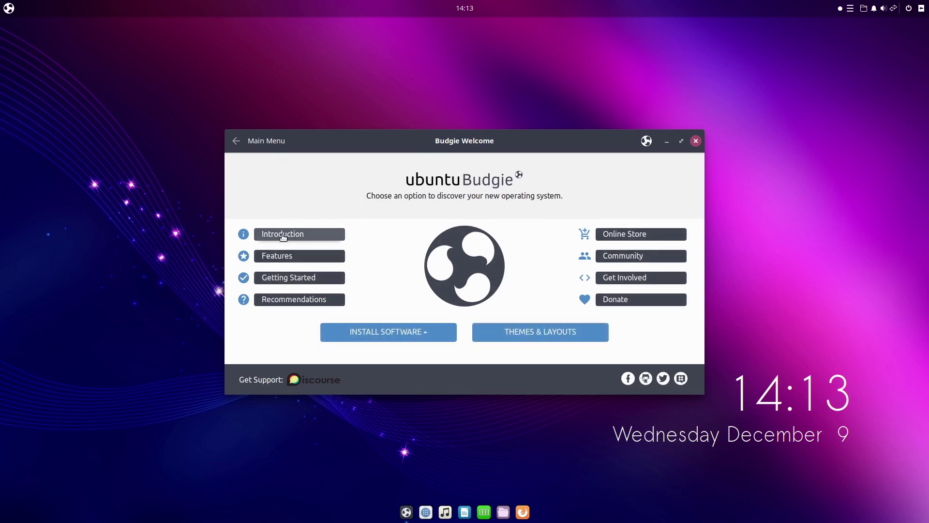
# Scroll through the Features page, then go to Getting Started with its Familiarity and Troubleshooting topics
pyautogui.click(318, 259)
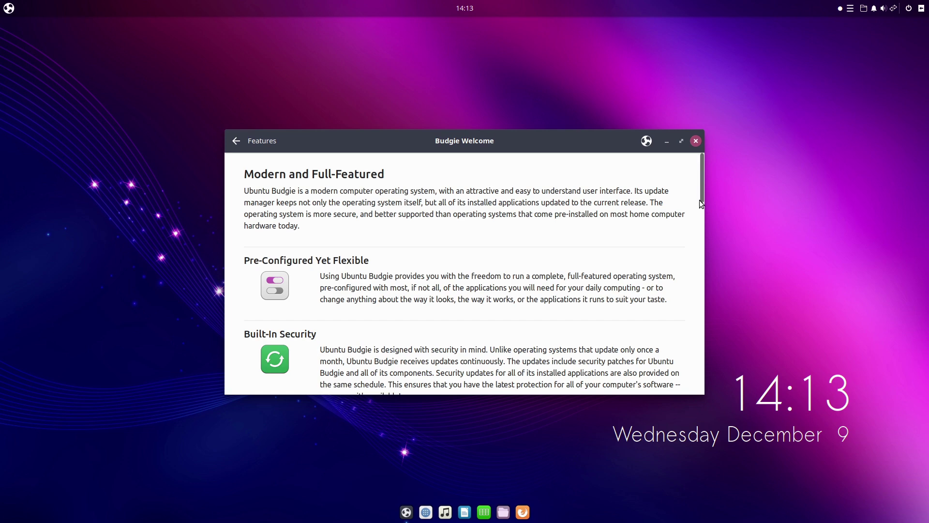
pyautogui.moveTo(703, 196); pyautogui.dragTo(472, 141)
pyautogui.click(237, 141)
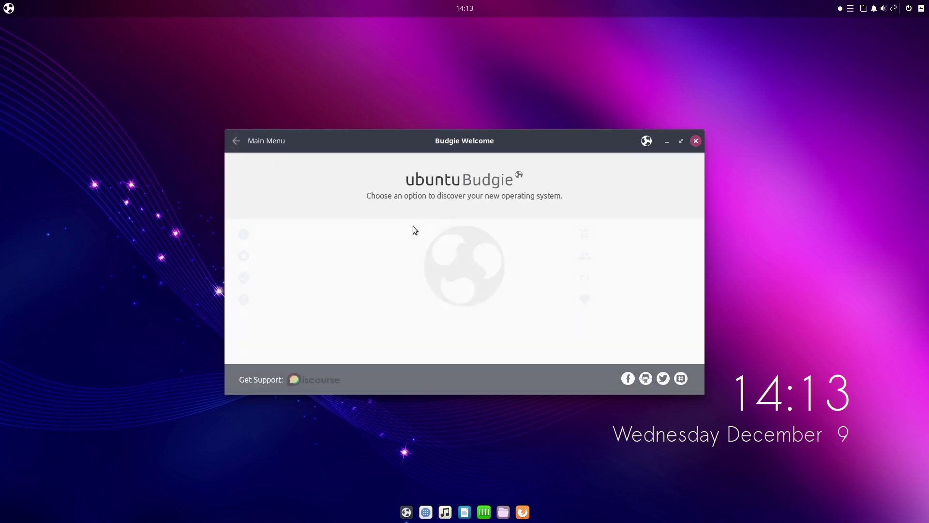
pyautogui.click(283, 280)
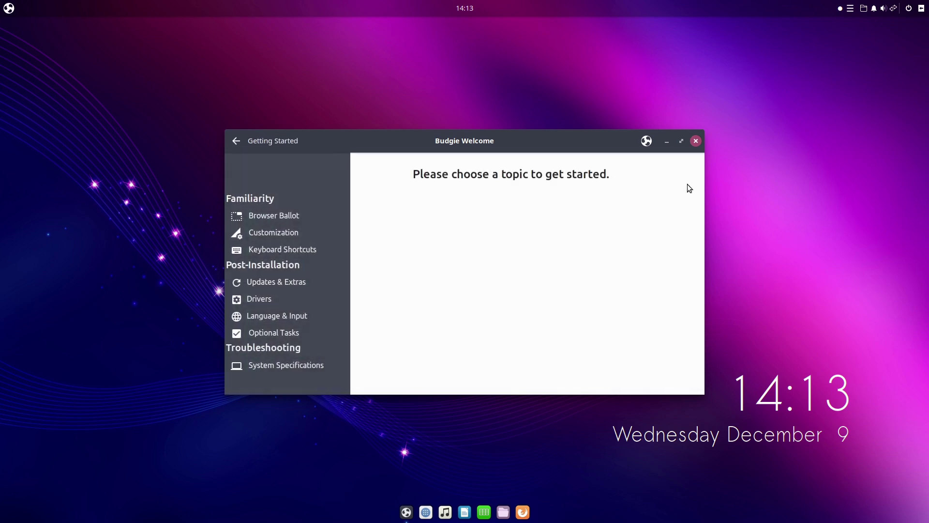
# Scroll the Browser Ballot list of installable browsers, then switch to the Customization topic
pyautogui.click(273, 215)
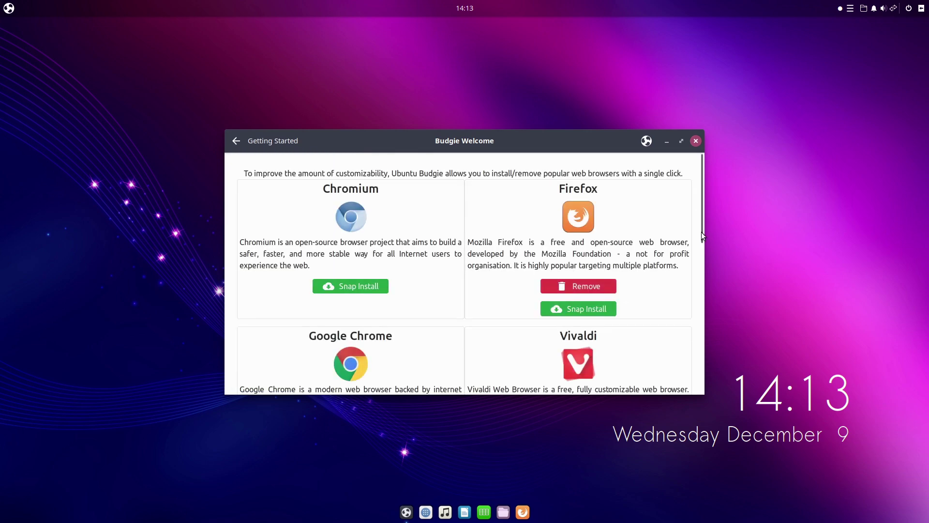
pyautogui.moveTo(702, 217); pyautogui.dragTo(786, 259)
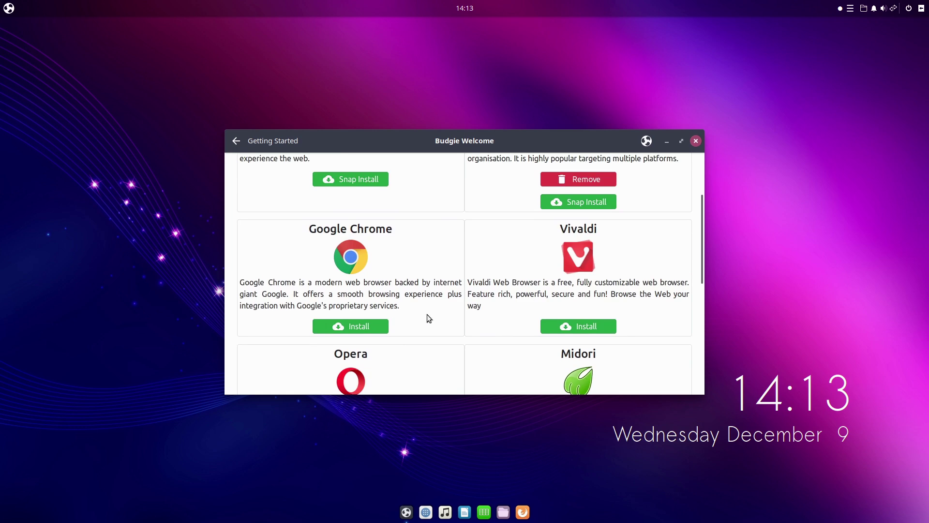
pyautogui.moveTo(701, 266); pyautogui.dragTo(717, 215)
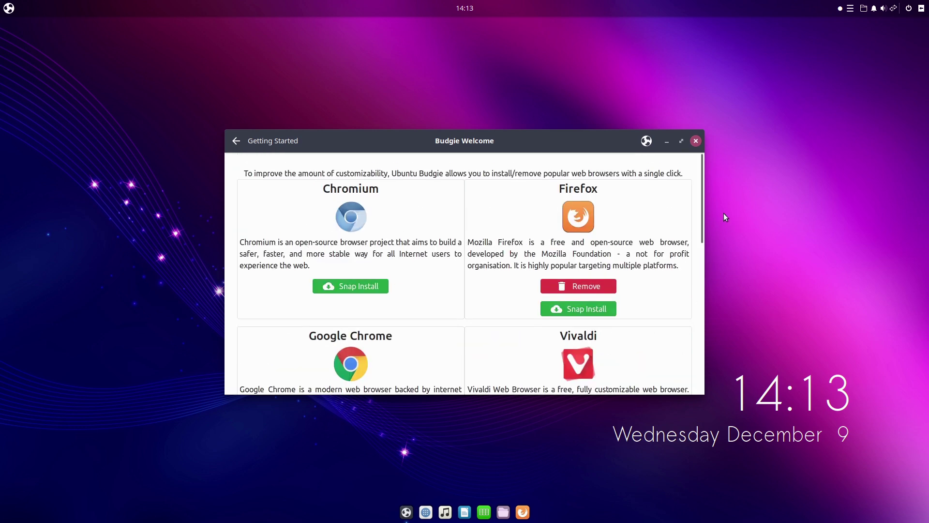
pyautogui.moveTo(701, 230)
pyautogui.mouseDown()
pyautogui.moveTo(707, 259)
pyautogui.moveTo(715, 242)
pyautogui.moveTo(708, 213)
pyautogui.mouseUp()
pyautogui.moveTo(700, 223); pyautogui.dragTo(450, 95)
pyautogui.click(237, 139)
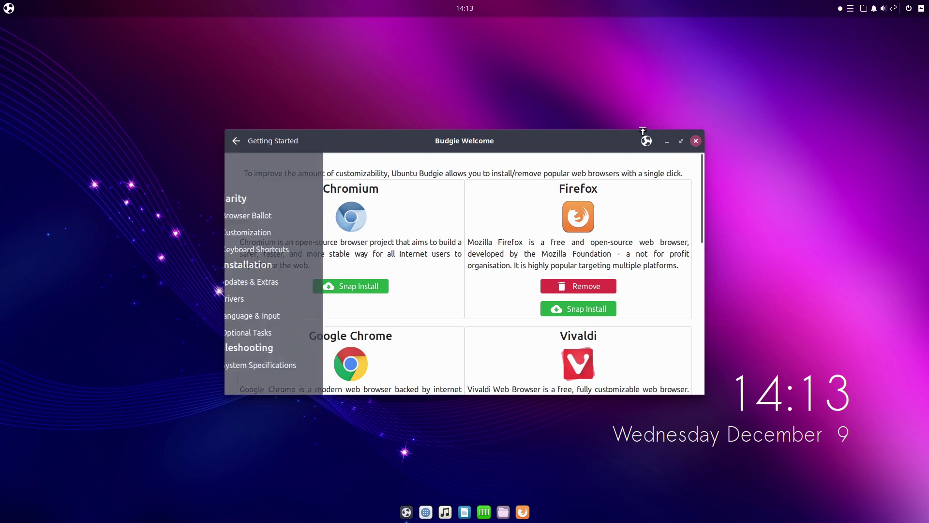
pyautogui.click(293, 232)
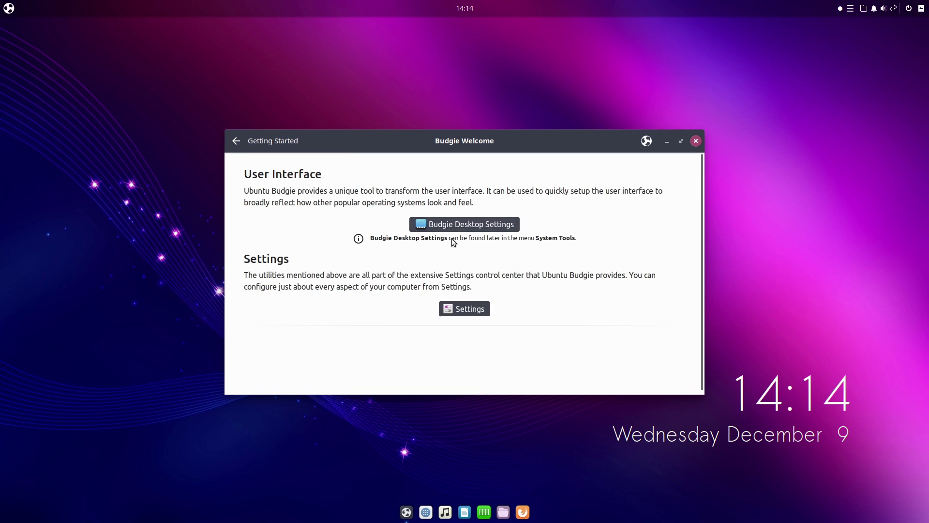
# Launch the system Settings window from Customization, look it over, and close it
pyautogui.click(476, 229)
pyautogui.click(485, 227)
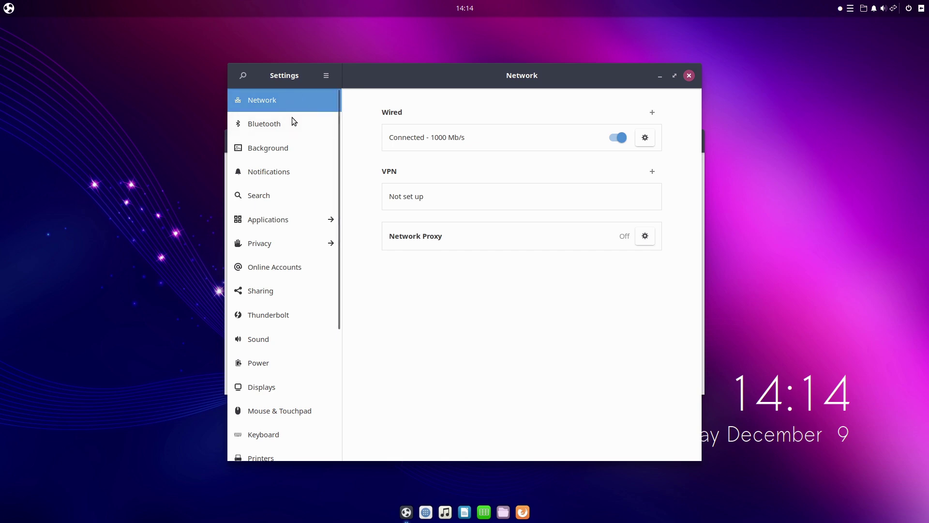
pyautogui.scroll(-2, 315, 300)
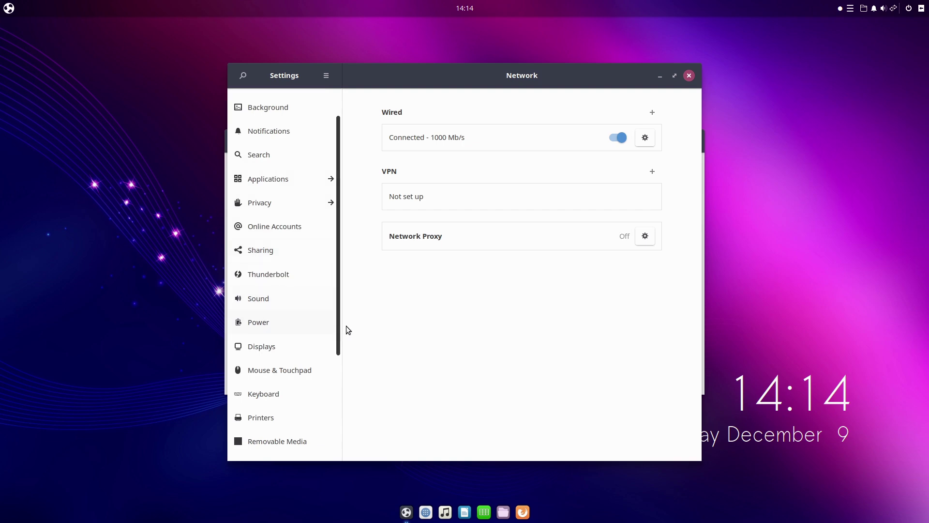
pyautogui.moveTo(336, 330); pyautogui.dragTo(301, 234)
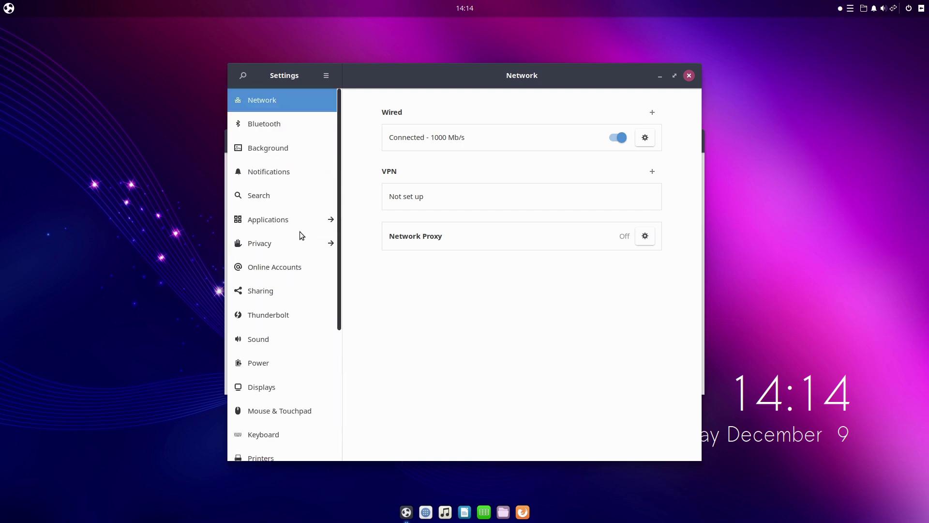
pyautogui.click(689, 75)
# Open Budgie Desktop Settings, centre it, close it, and return to the Getting Started list
pyautogui.click(490, 224)
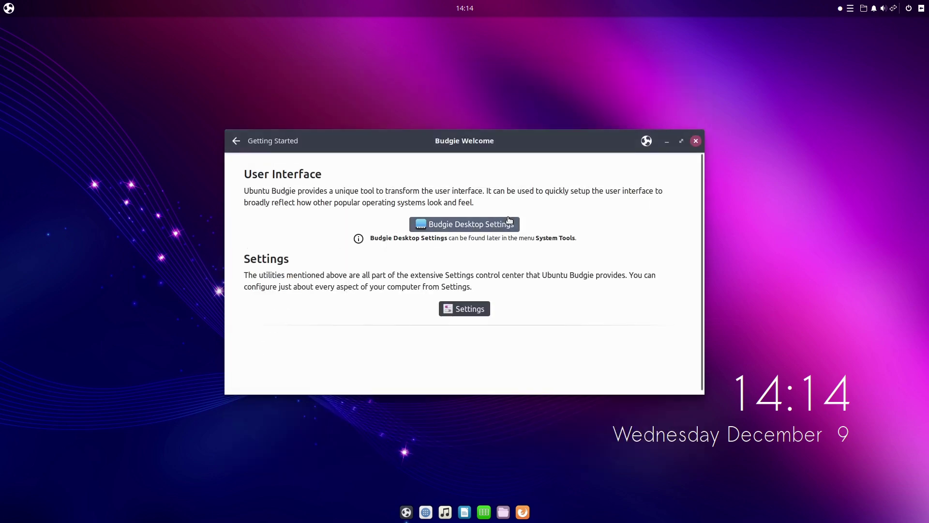
pyautogui.moveTo(222, 29); pyautogui.dragTo(480, 141)
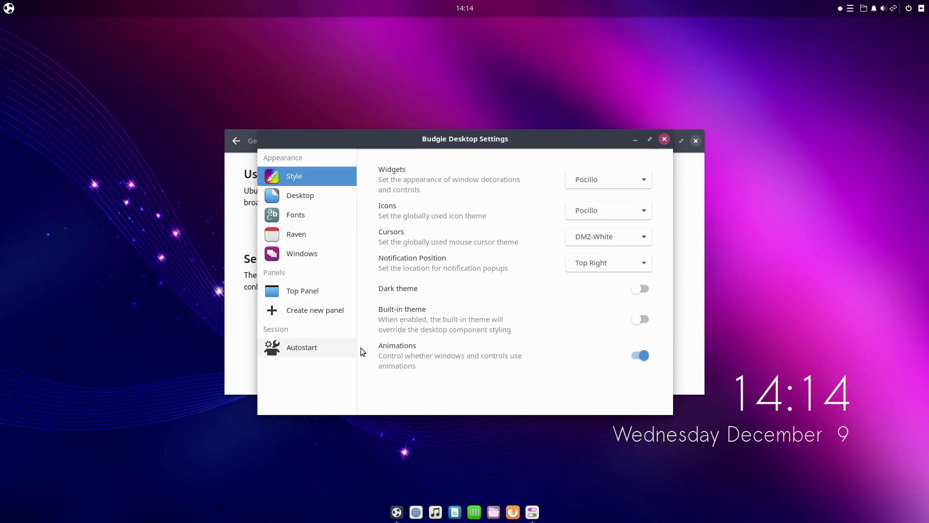
pyautogui.click(665, 140)
pyautogui.click(236, 141)
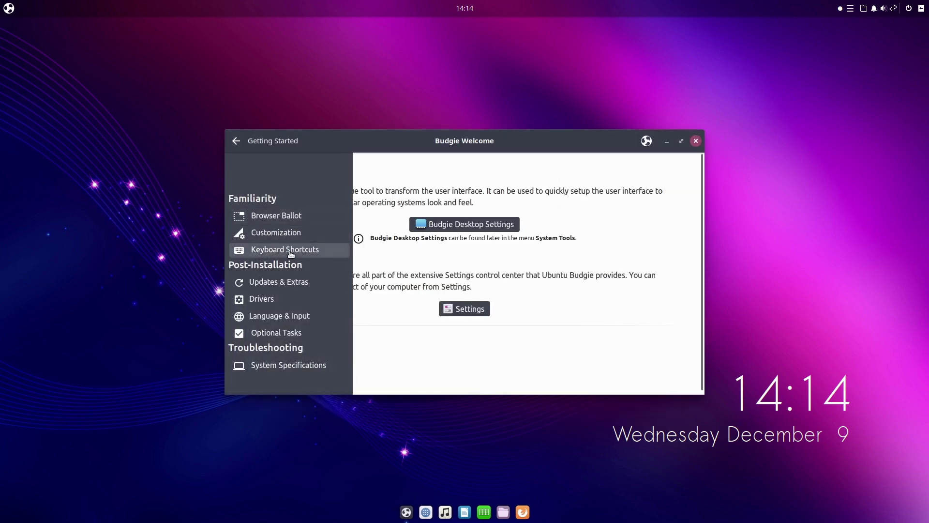
# Review Updates & Extras and start installing the Restricted Extras
pyautogui.click(289, 282)
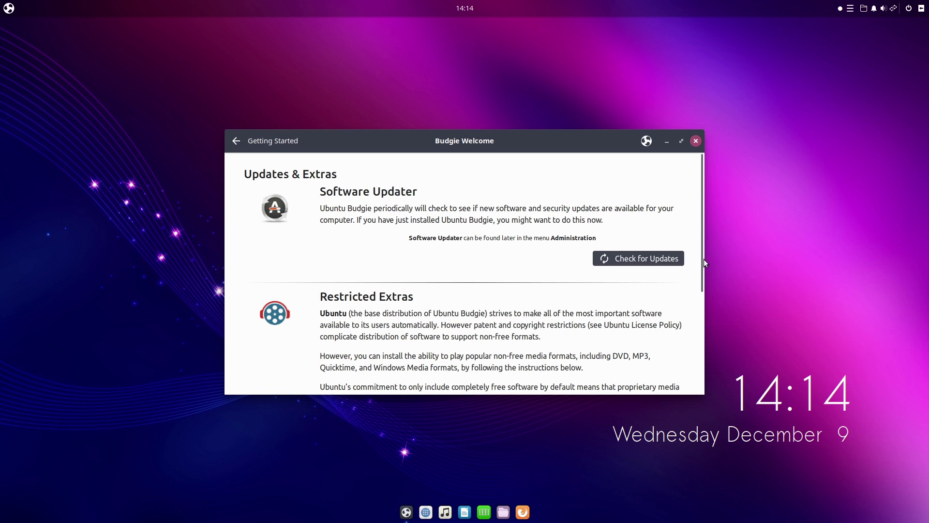
pyautogui.moveTo(701, 273); pyautogui.dragTo(699, 334)
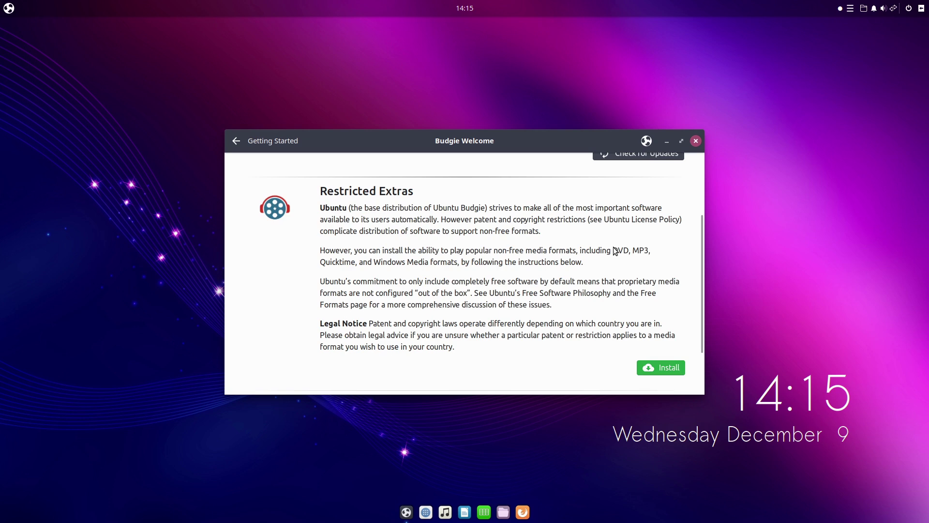
pyautogui.click(654, 368)
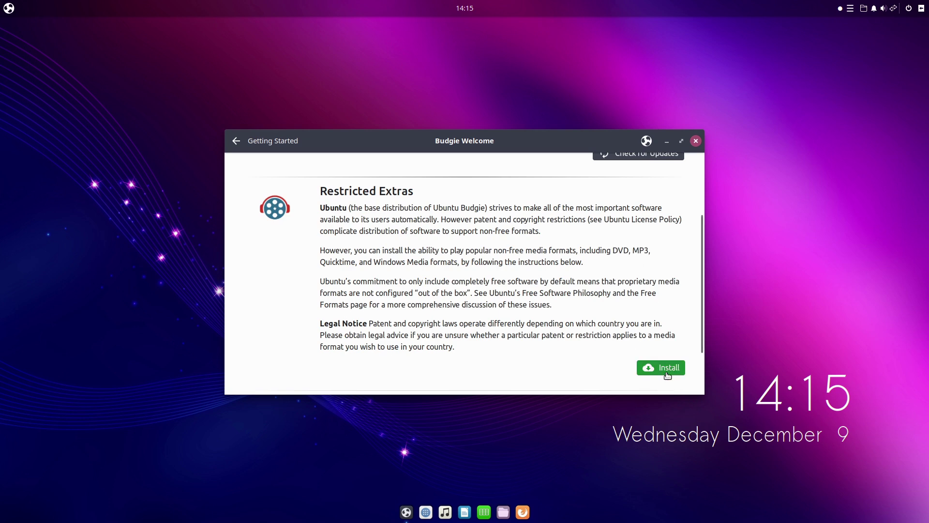
pyautogui.click(236, 141)
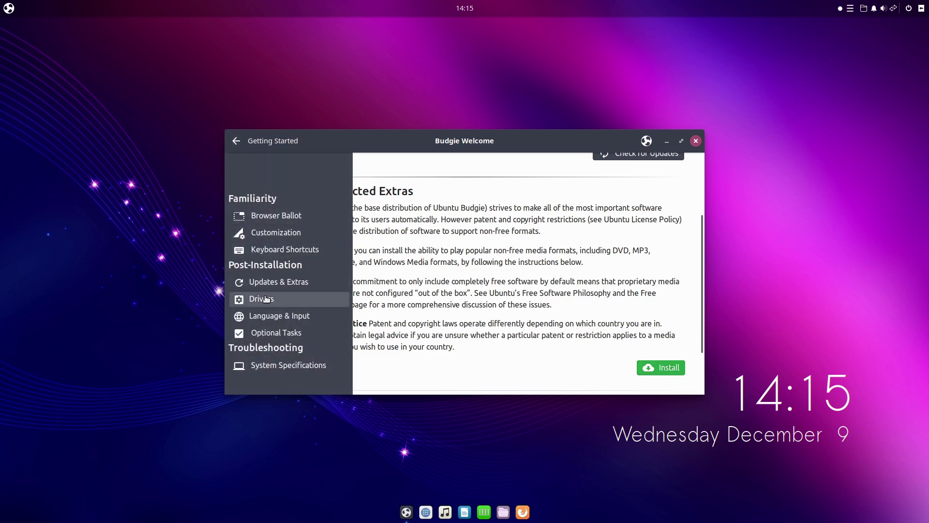
# Open the Drivers topic, launch Additional Drivers, then return to the main menu
pyautogui.click(270, 299)
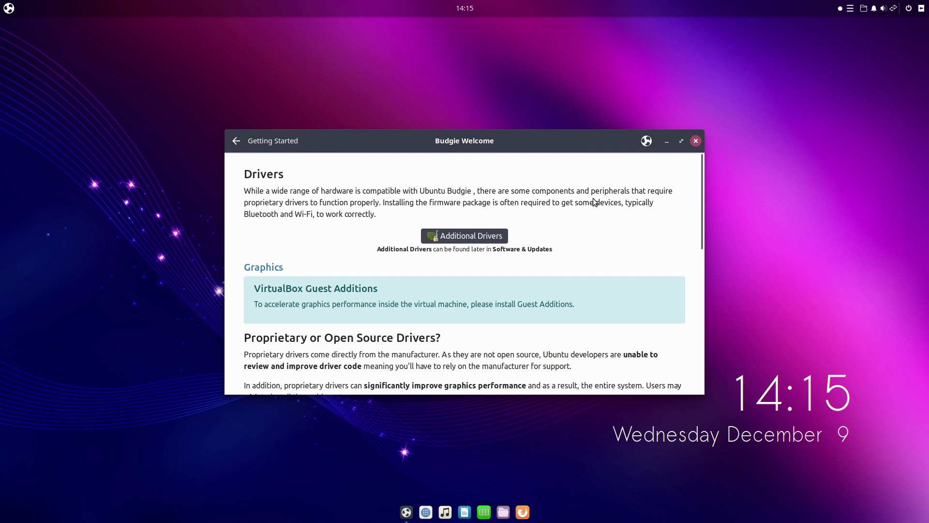
pyautogui.click(453, 234)
pyautogui.scroll(-3, 701, 234)
pyautogui.press('End')
pyautogui.scroll(10, 678, 186)
pyautogui.click(231, 140)
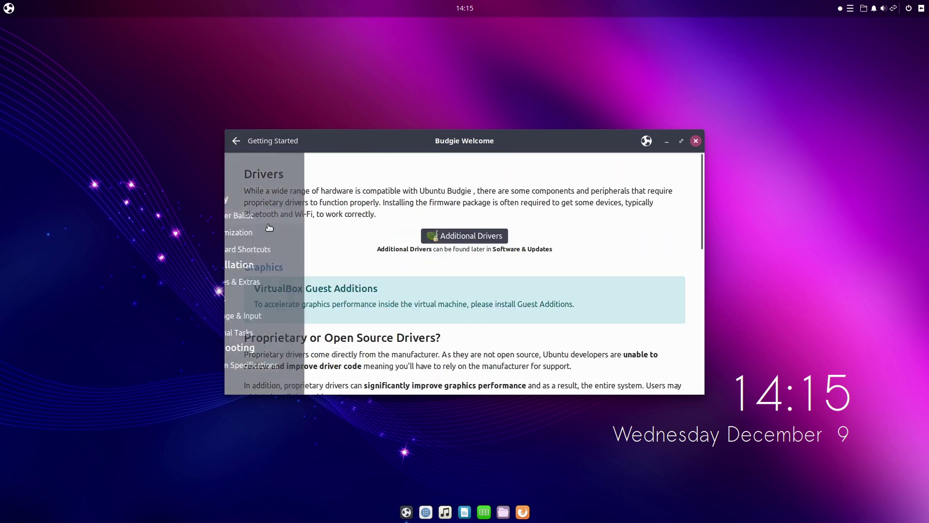
pyautogui.click(232, 142)
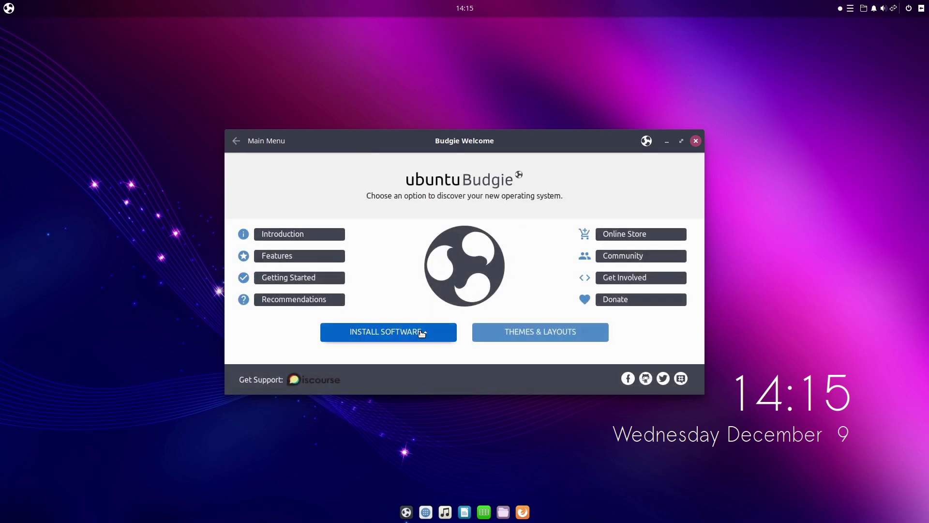
# Open the Budgie Extras catalogue and try the panel's Places, QuickNote and window-list applets
pyautogui.click(422, 331)
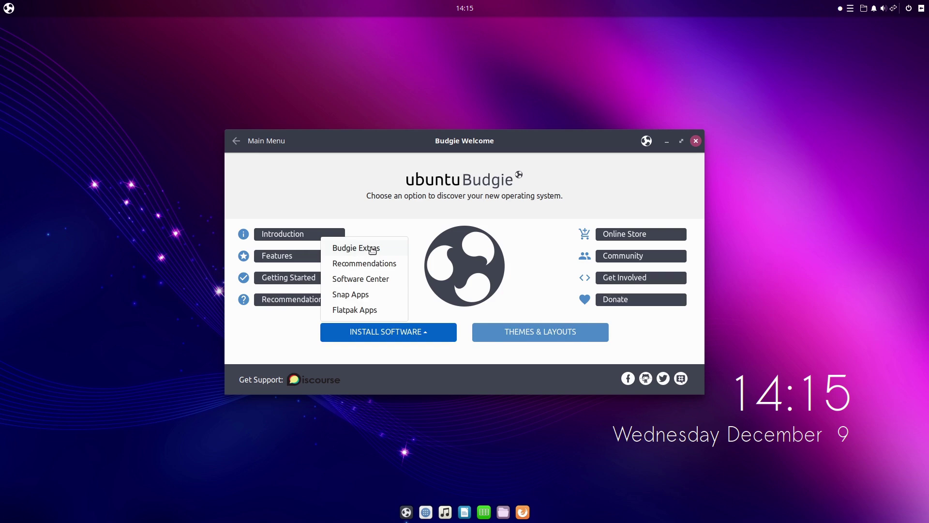
pyautogui.click(372, 249)
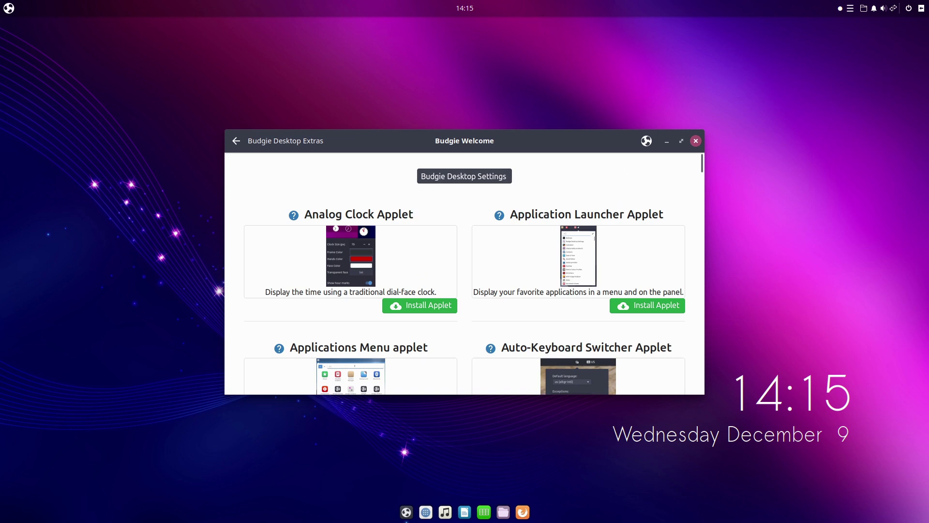
pyautogui.click(864, 9)
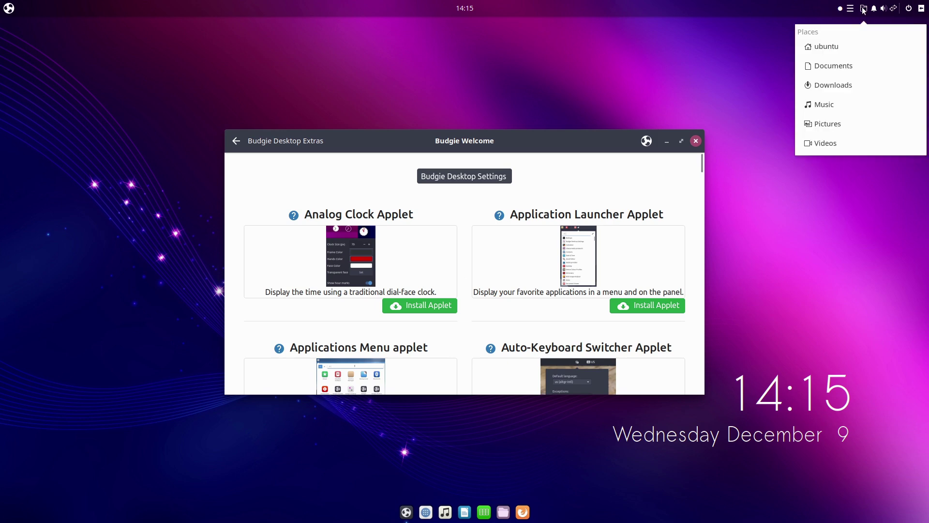
pyautogui.click(863, 8)
pyautogui.click(851, 7)
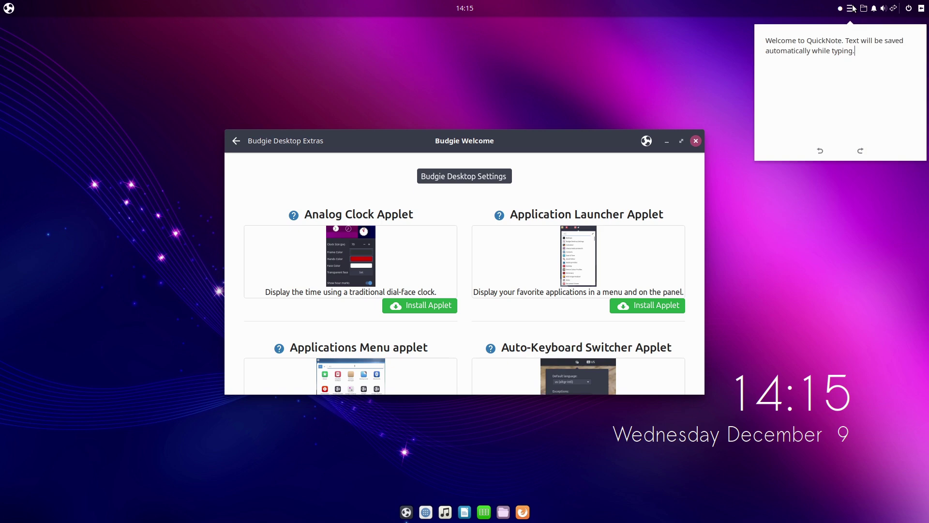
pyautogui.click(852, 8)
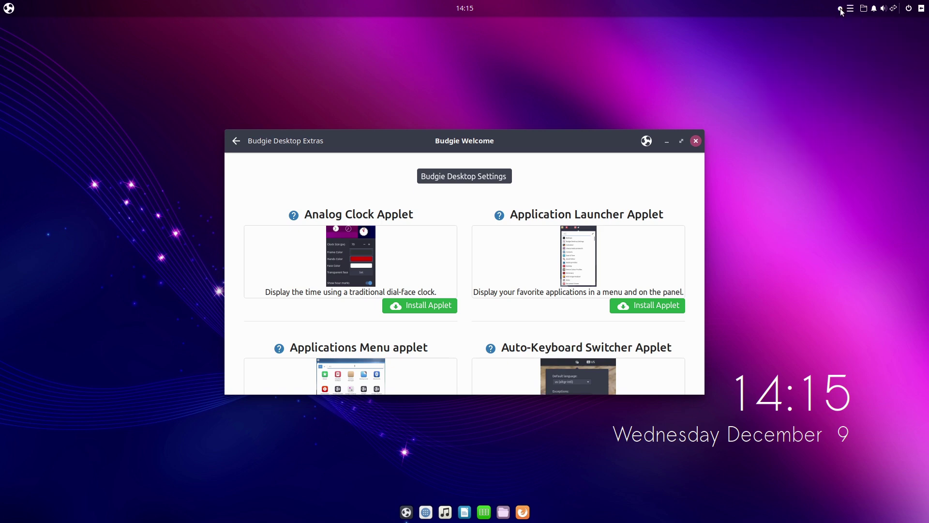
pyautogui.click(841, 9)
pyautogui.click(840, 9)
# Scroll the Extras page, return to the main menu, and show the Install Software choices
pyautogui.moveTo(702, 166); pyautogui.dragTo(667, 132)
pyautogui.click(235, 141)
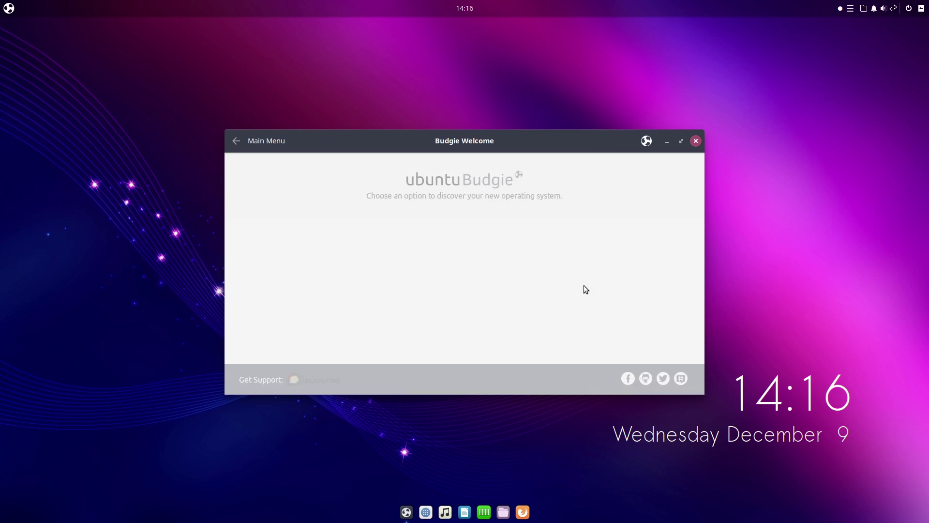
pyautogui.click(402, 338)
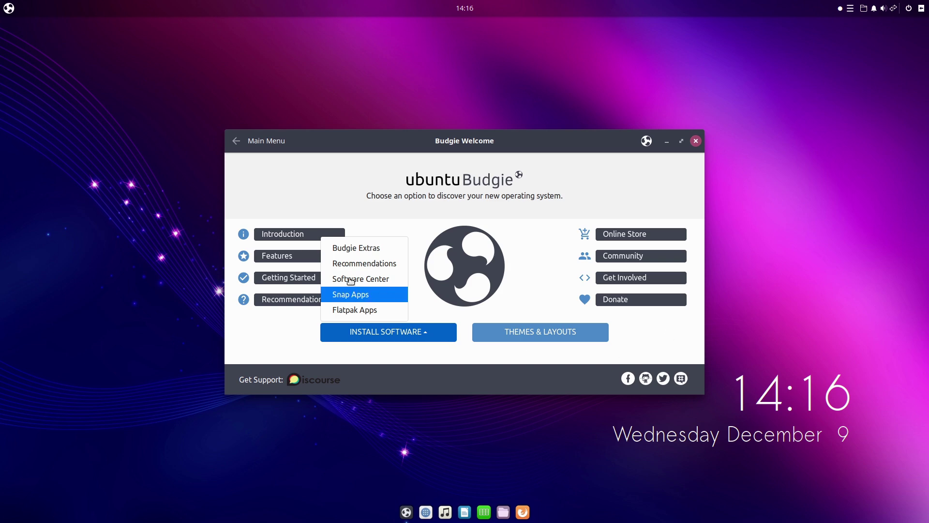
# Open the Snapcraft store from Snap Apps and accept all its cookie trackers
pyautogui.click(484, 359)
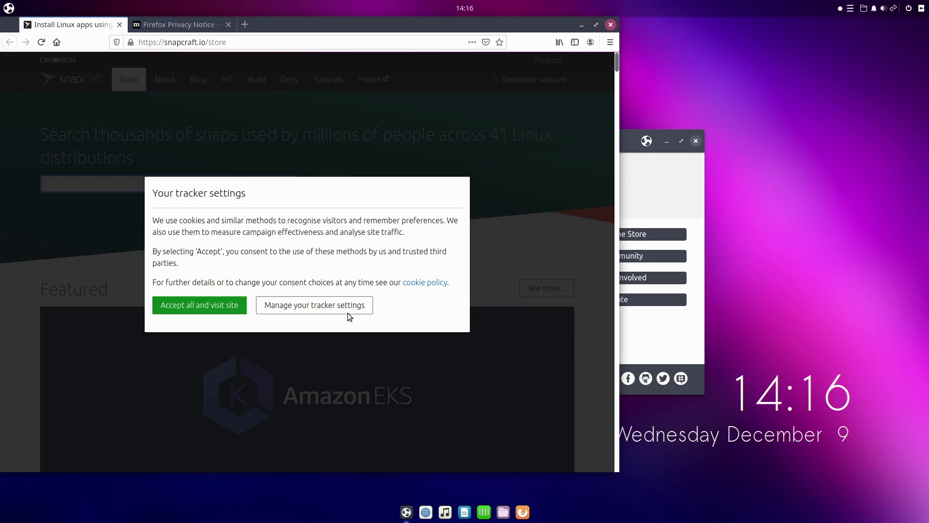
pyautogui.click(337, 305)
pyautogui.scroll(-5, 310, 178)
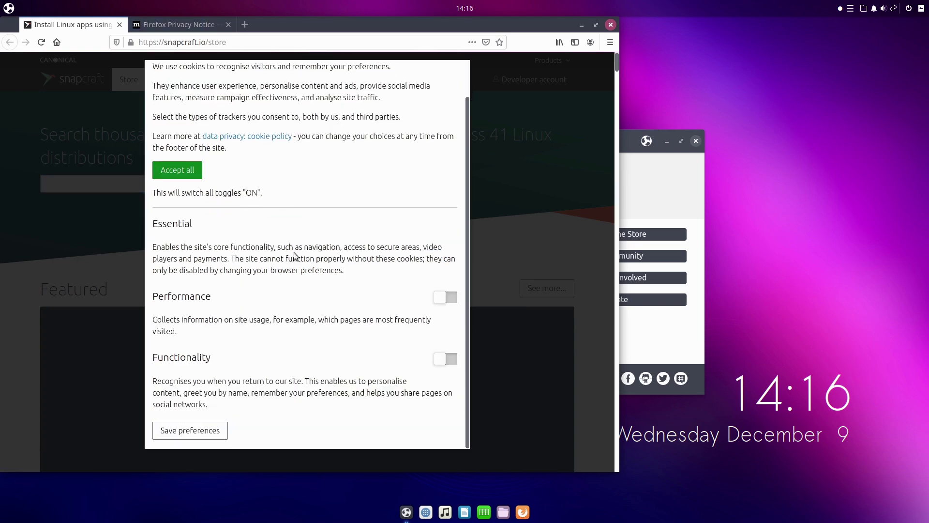
pyautogui.click(184, 173)
# Scroll the store's featured apps, then quit Firefox, closing both tabs
pyautogui.scroll(-2, 192, 172)
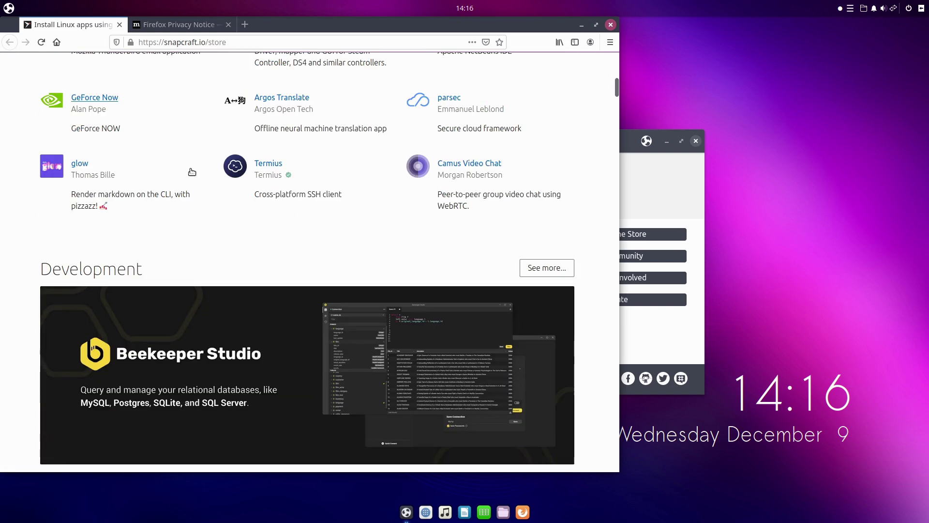
pyautogui.scroll(8, 192, 172)
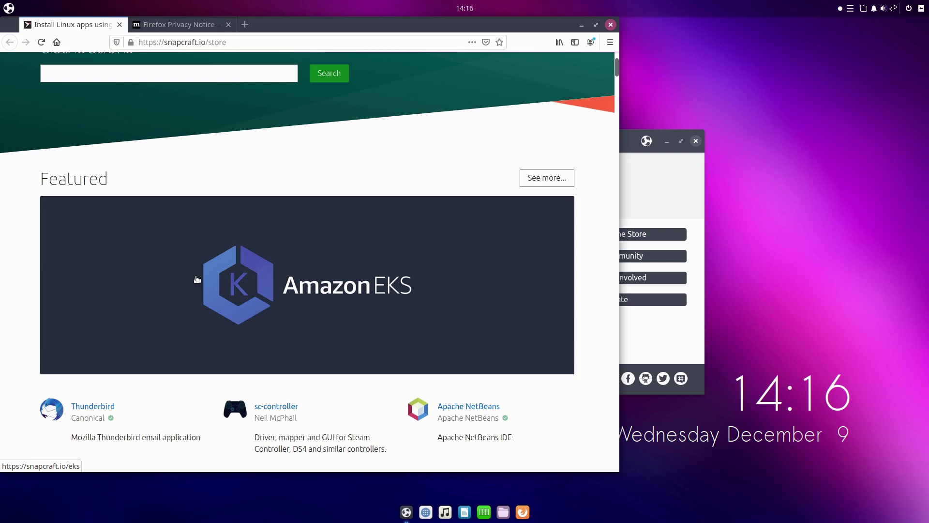
pyautogui.click(611, 24)
pyautogui.click(412, 289)
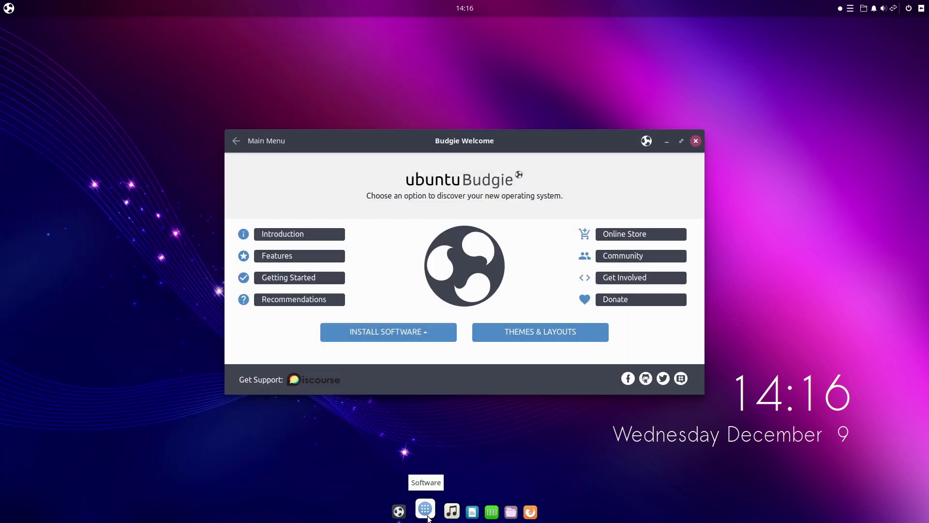
# Open Themes & Layouts to see appearance choices such as Ant and Arc Design
pyautogui.click(542, 341)
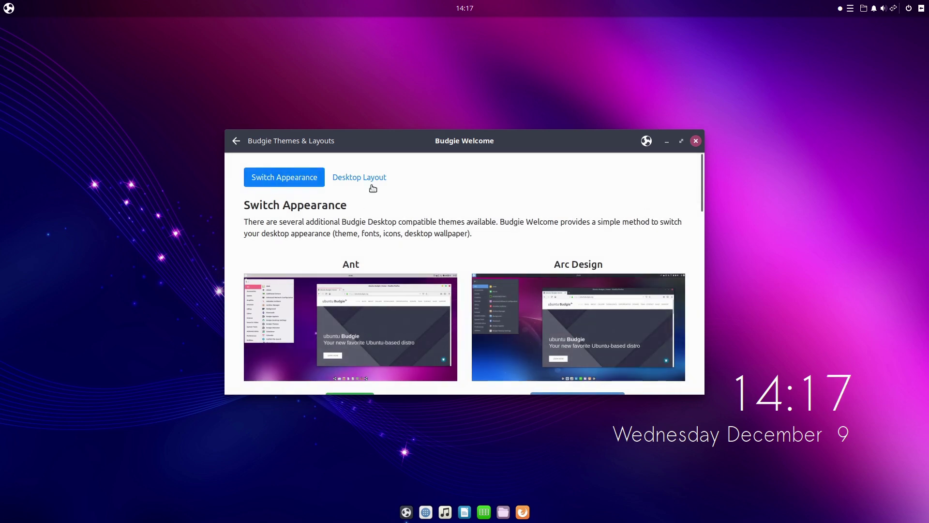
pyautogui.moveTo(704, 200)
pyautogui.mouseDown()
pyautogui.moveTo(709, 228)
pyautogui.moveTo(710, 201)
pyautogui.mouseUp()
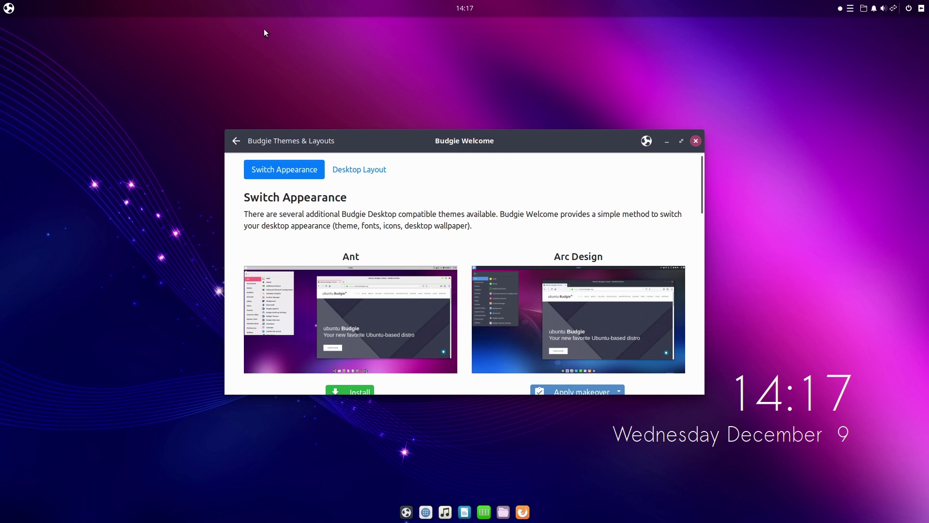
pyautogui.click(12, 9)
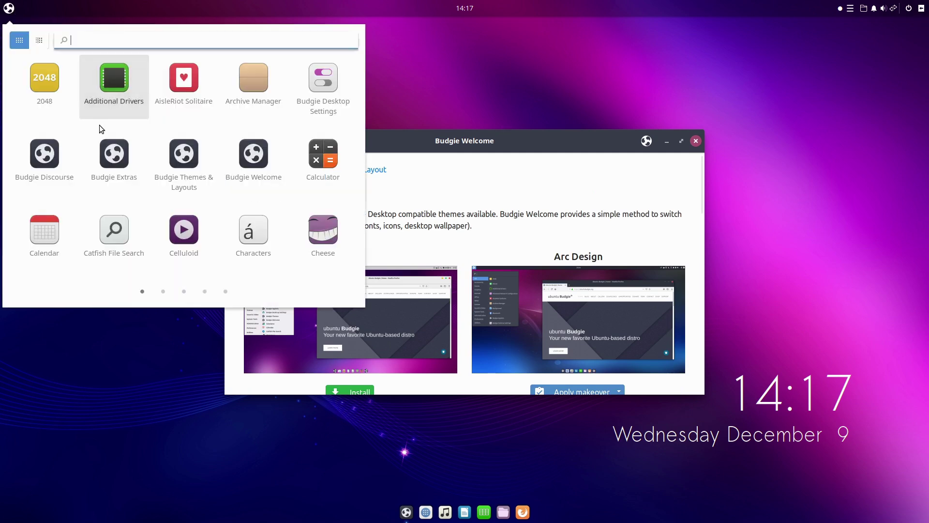
pyautogui.click(40, 41)
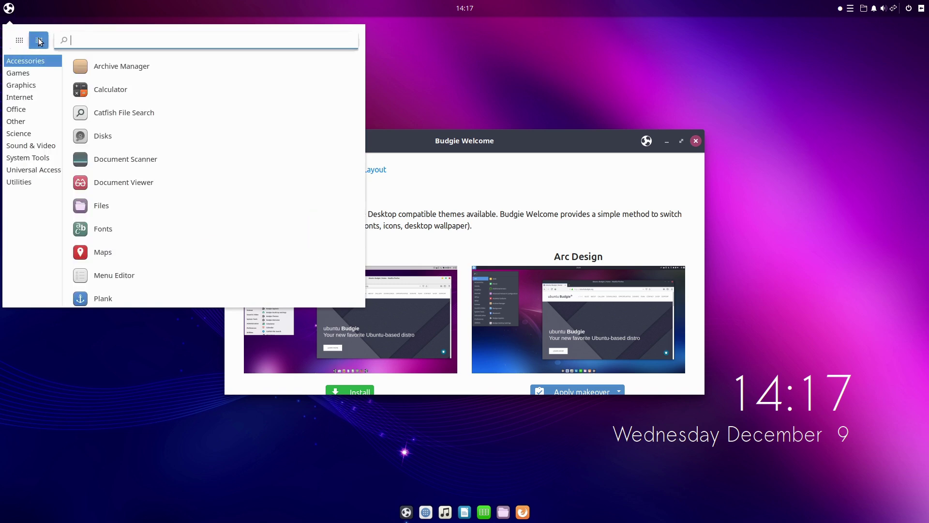
pyautogui.click(19, 41)
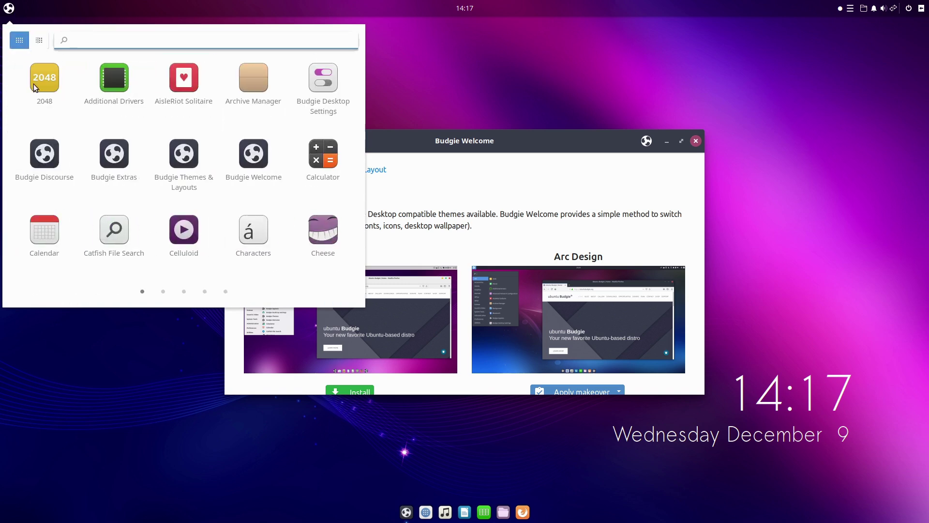
pyautogui.click(163, 291)
pyautogui.click(184, 292)
pyautogui.click(205, 292)
pyautogui.click(225, 292)
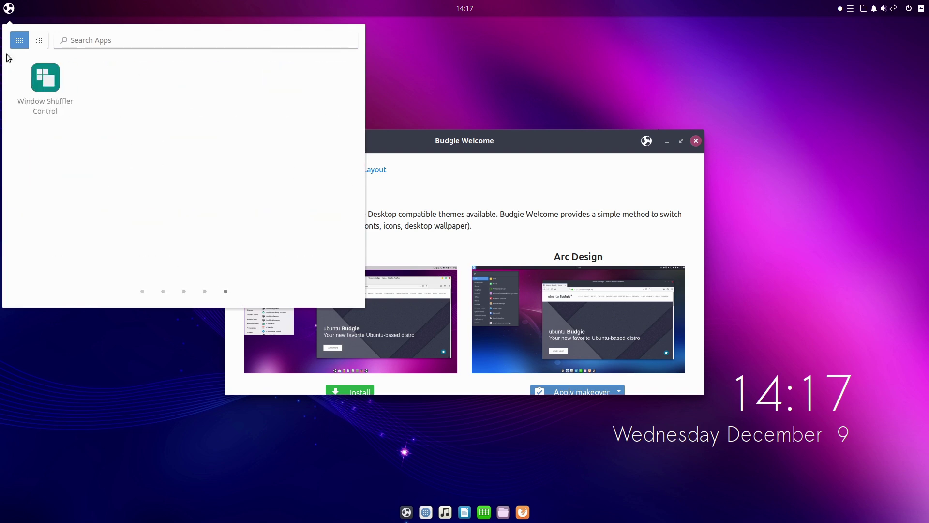
pyautogui.click(40, 41)
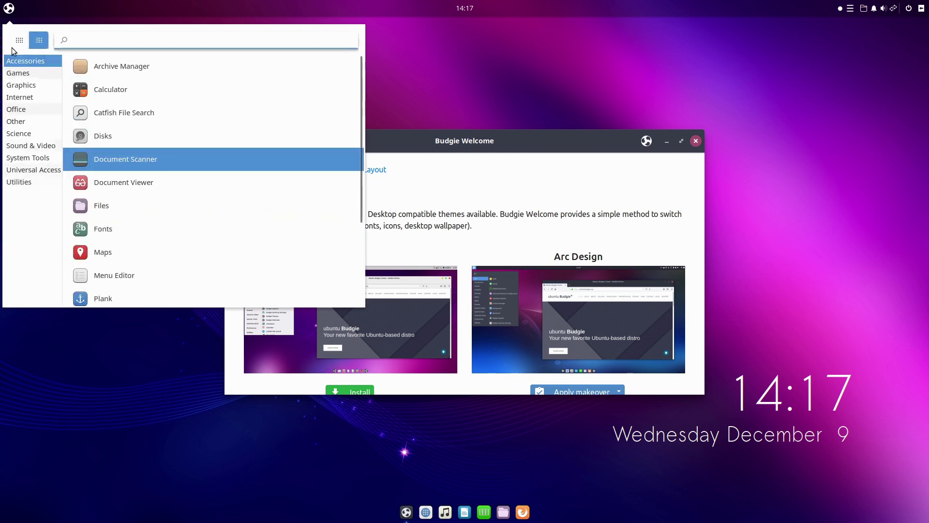
pyautogui.click(12, 75)
pyautogui.click(12, 110)
pyautogui.click(14, 134)
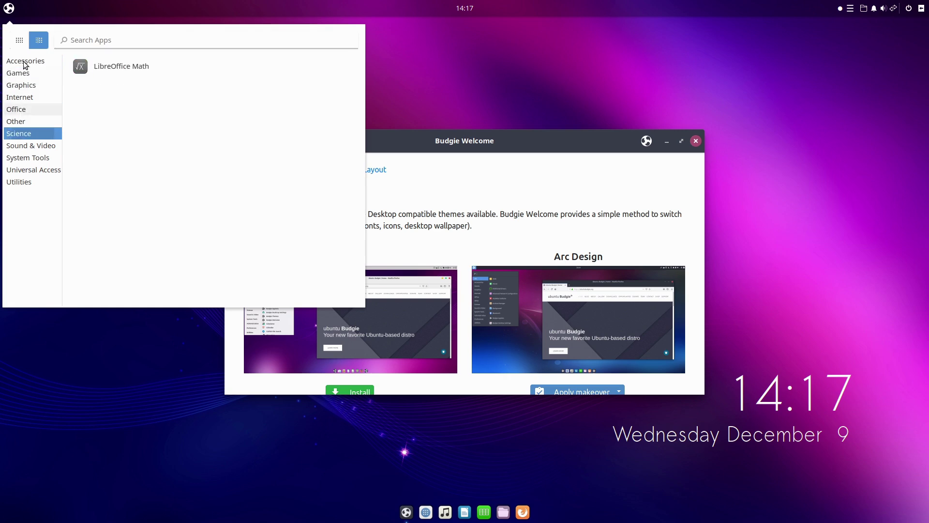
pyautogui.click(9, 8)
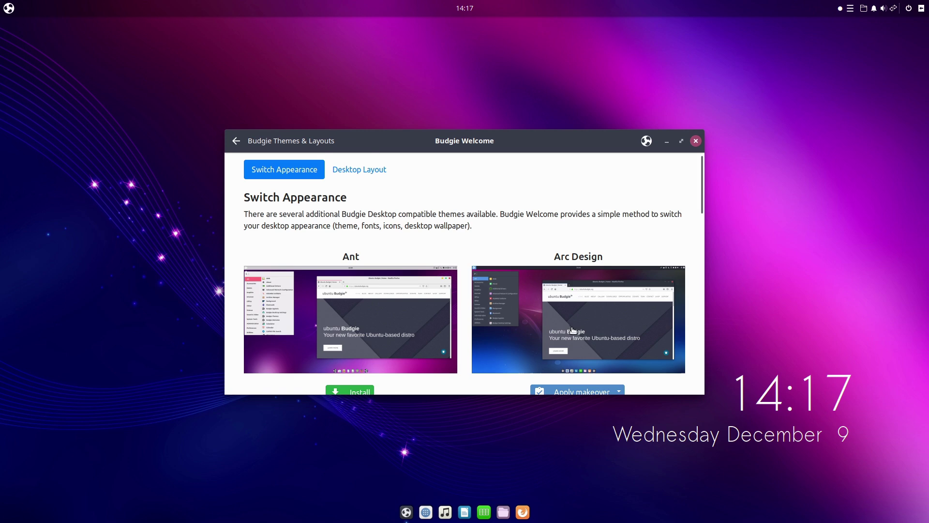
# Apply the Arc Design makeover and inspect the restyled application menu's icon grid
pyautogui.scroll(-1, 590, 345)
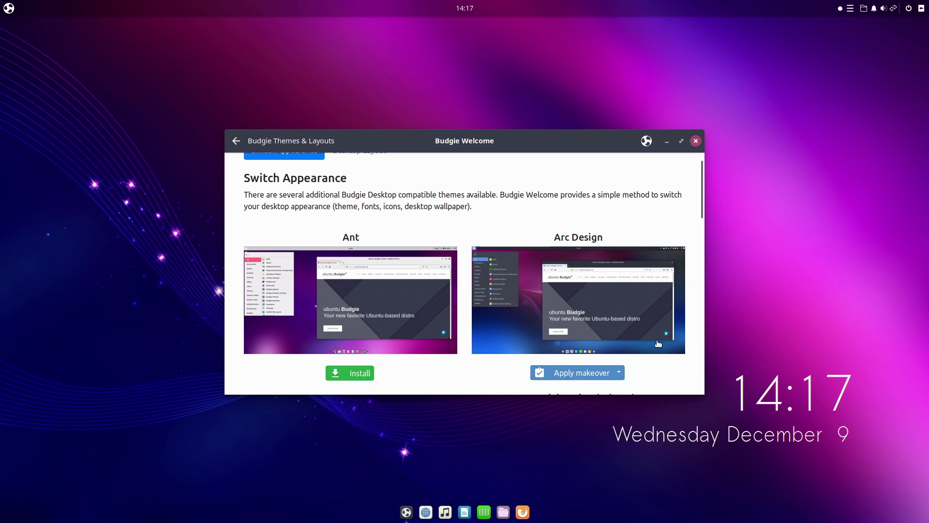
pyautogui.click(584, 371)
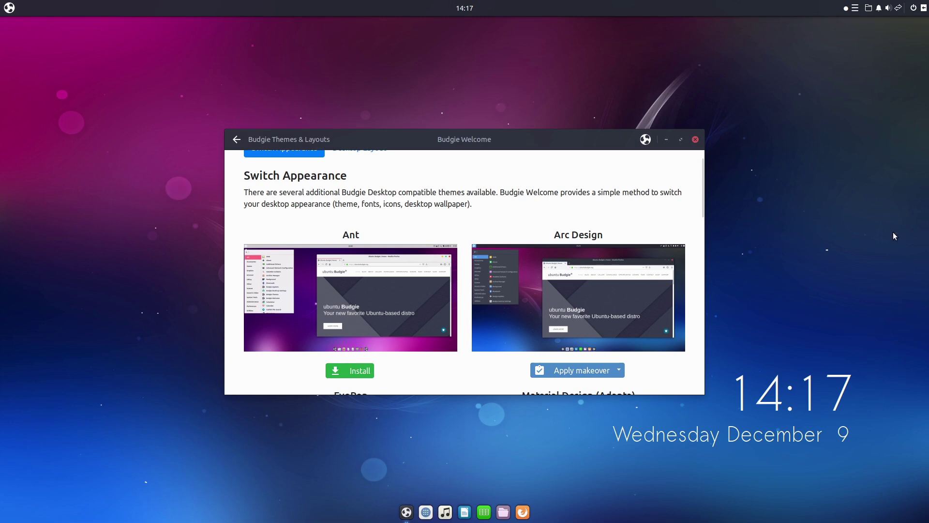
pyautogui.click(9, 7)
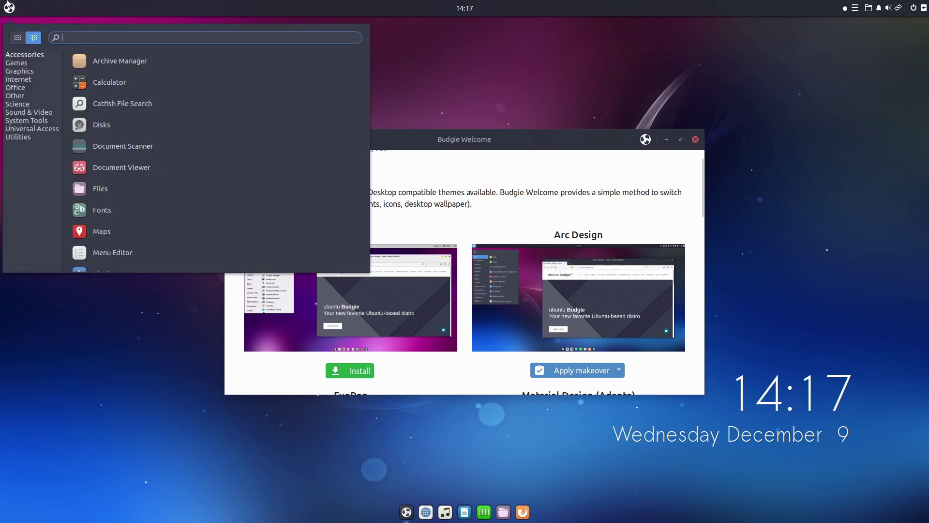
pyautogui.click(17, 37)
pyautogui.click(4, 4)
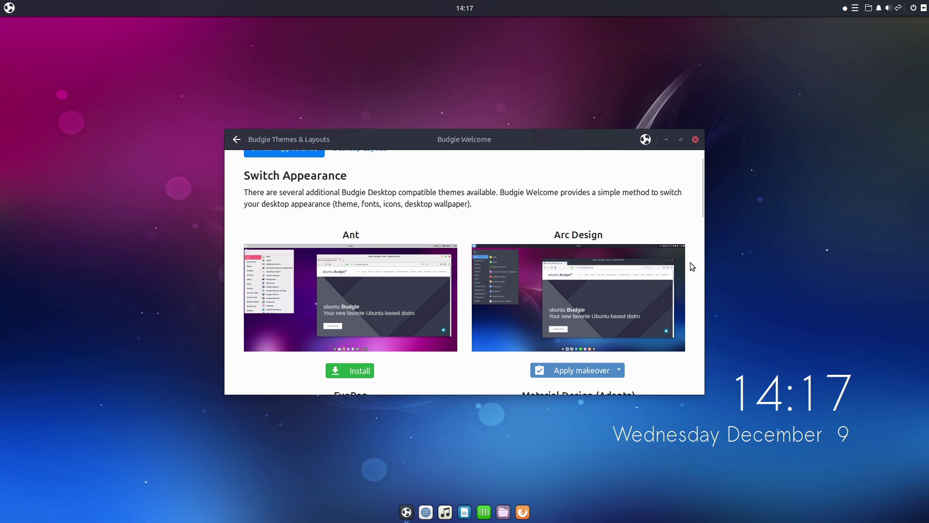
# Scroll the theme list down to Pocillo and QogirBudgie, then return to the main menu
pyautogui.moveTo(703, 206); pyautogui.dragTo(719, 257)
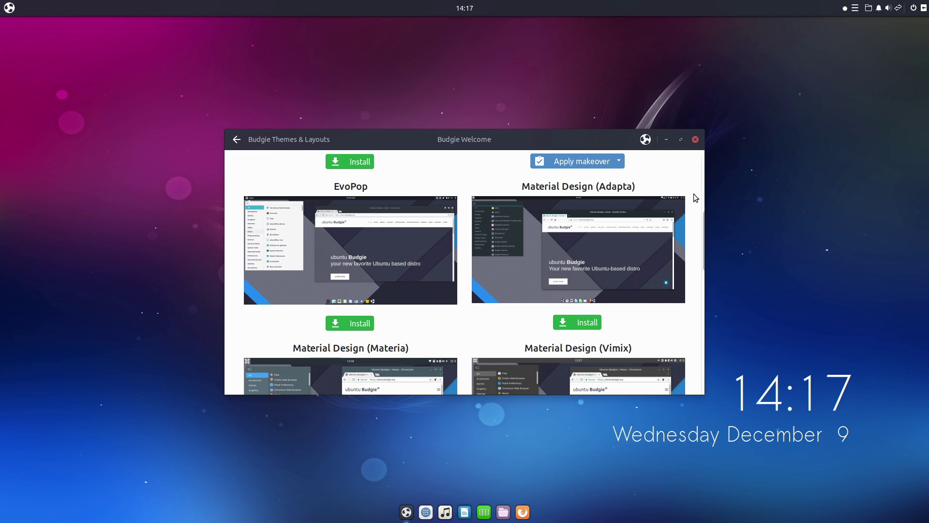
pyautogui.moveTo(703, 237); pyautogui.dragTo(130, 78)
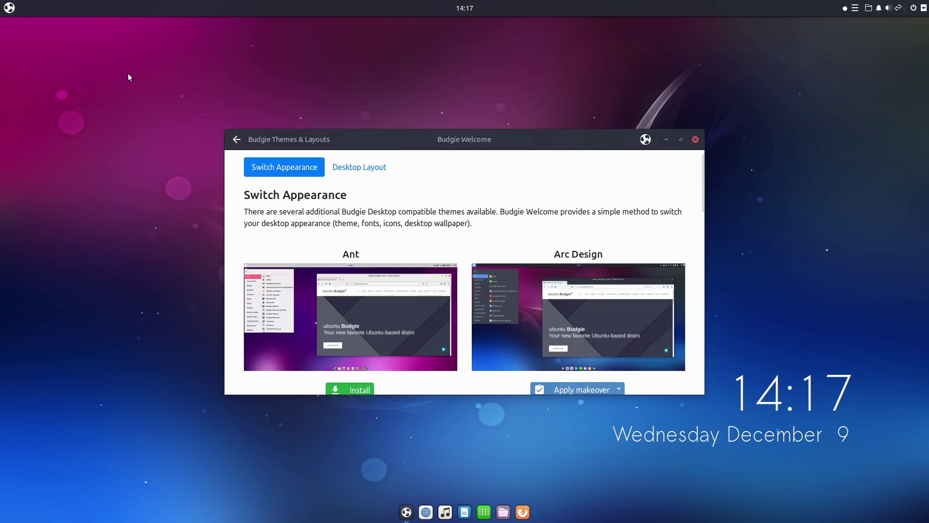
pyautogui.click(237, 139)
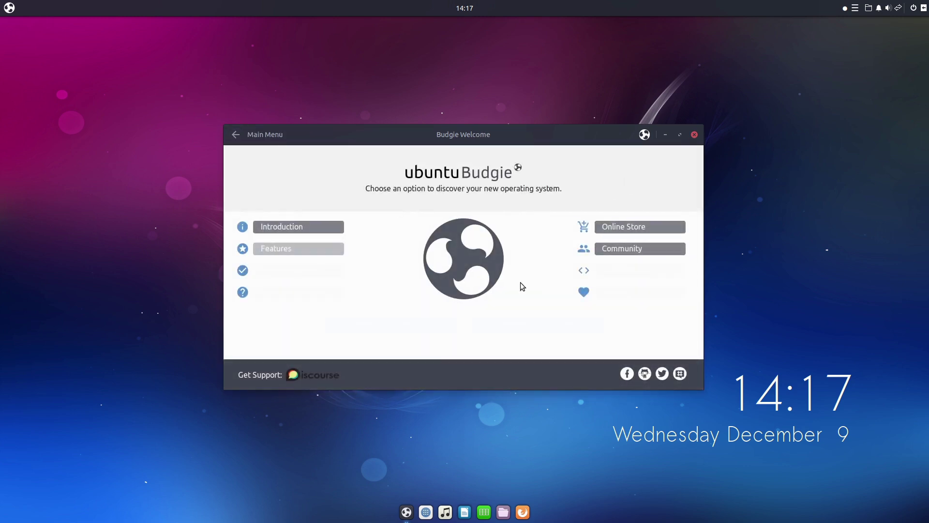
# Close the Budgie Welcome window to show the Ubuntu Budgie desktop with its new wallpaper
pyautogui.click(694, 135)
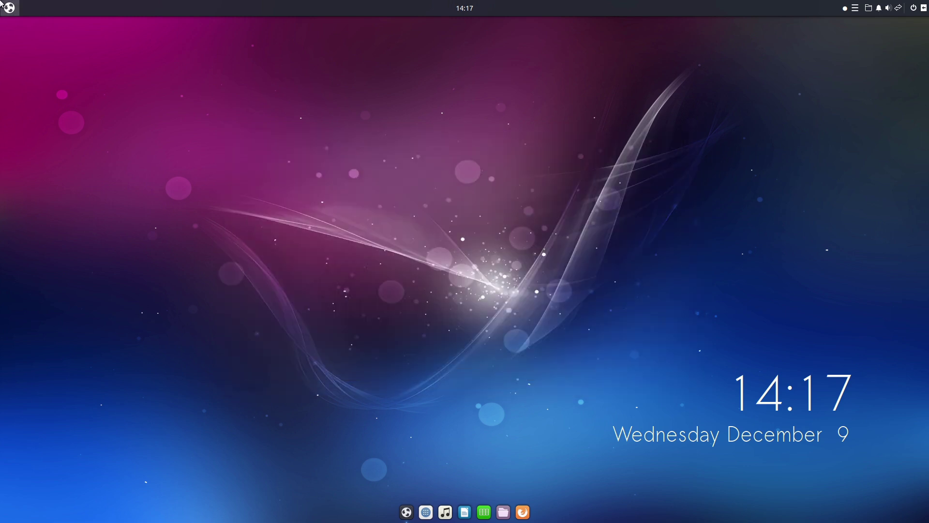
pyautogui.click(9, 8)
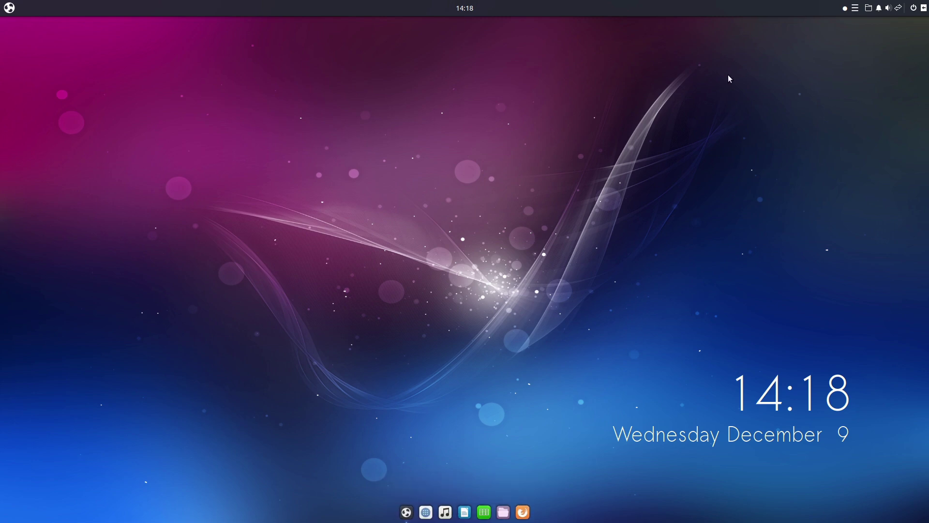
pyautogui.click(924, 7)
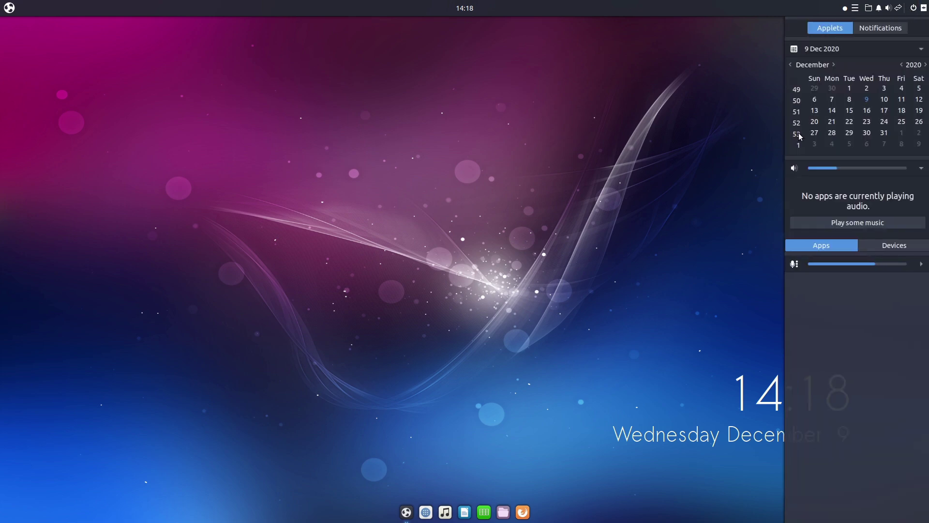
pyautogui.click(882, 248)
pyautogui.click(842, 247)
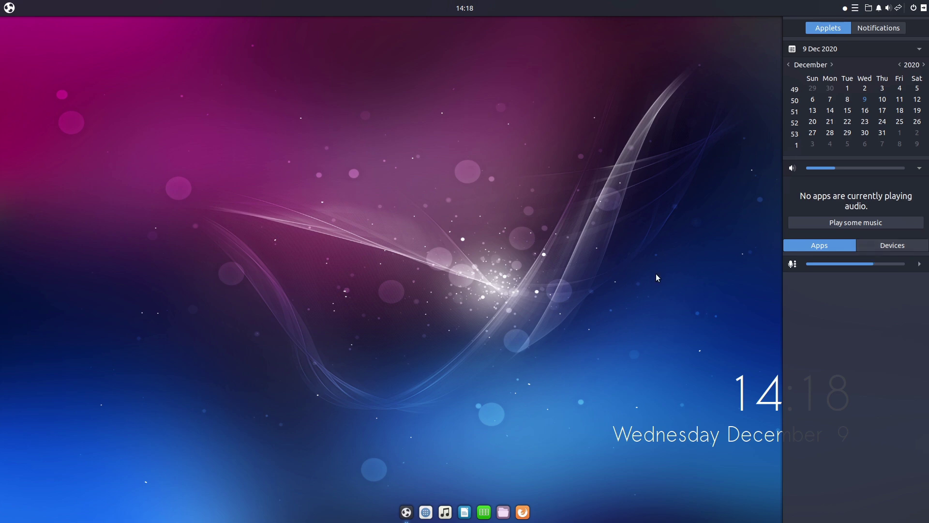
pyautogui.click(673, 182)
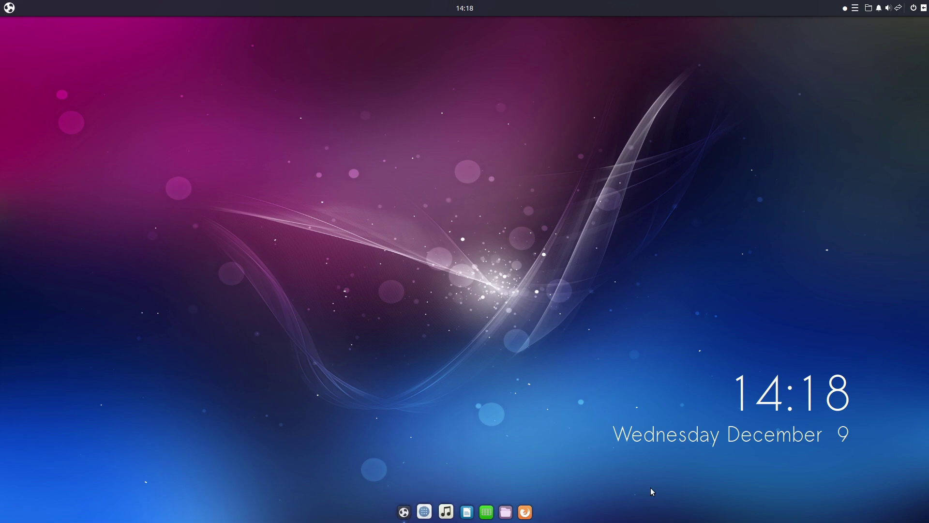
# Search 'bud' in the Ubuntu Budgie app menu and launch Budgie Desktop Settings
pyautogui.click(9, 8)
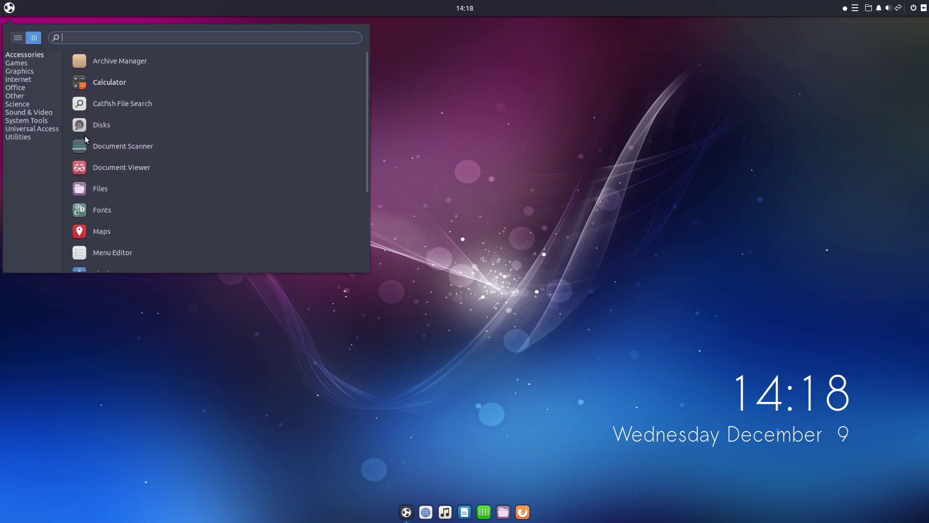
pyautogui.click(274, 3)
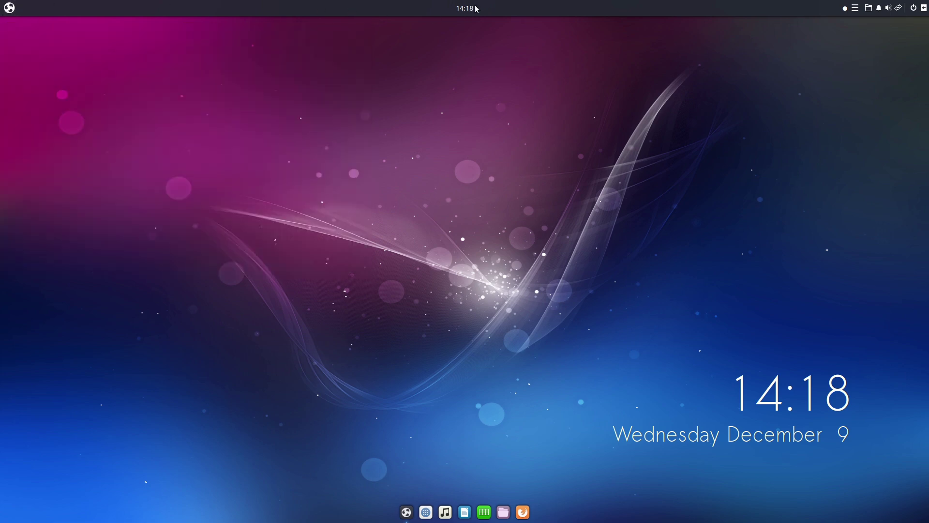
pyautogui.click(9, 8)
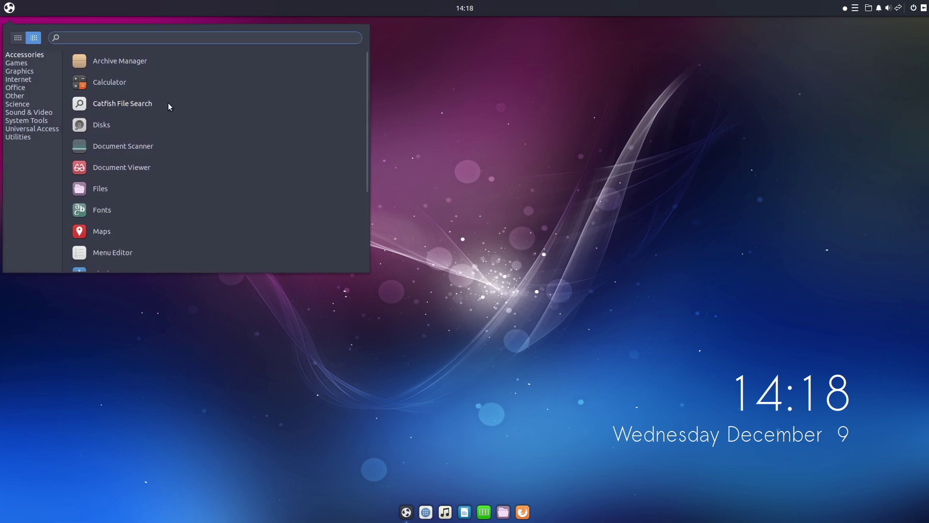
pyautogui.write('bud')
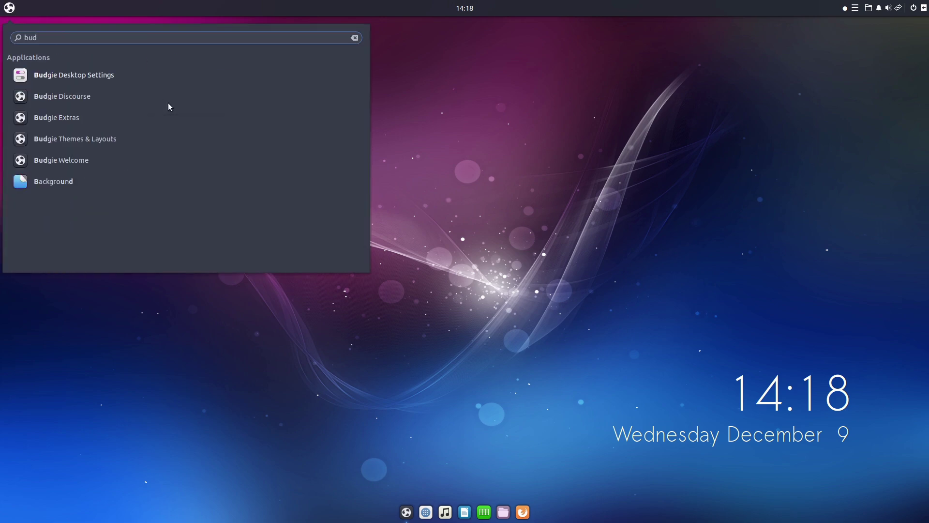
pyautogui.click(82, 76)
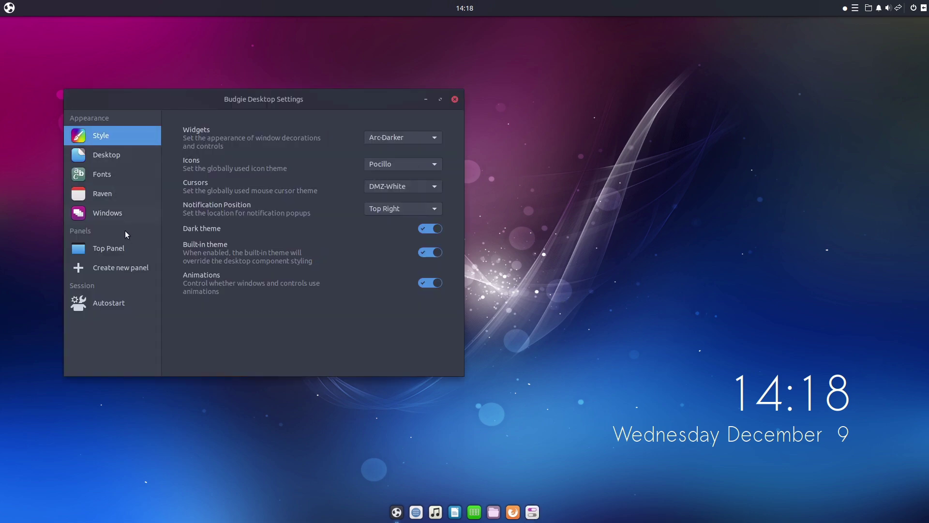
# Add the Budgie Menu applet to the Top Panel
pyautogui.click(119, 250)
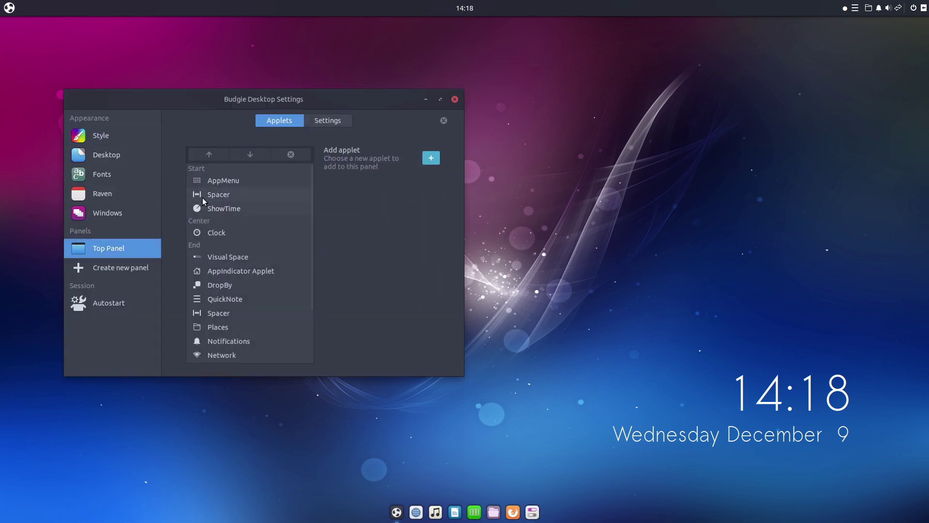
pyautogui.click(431, 160)
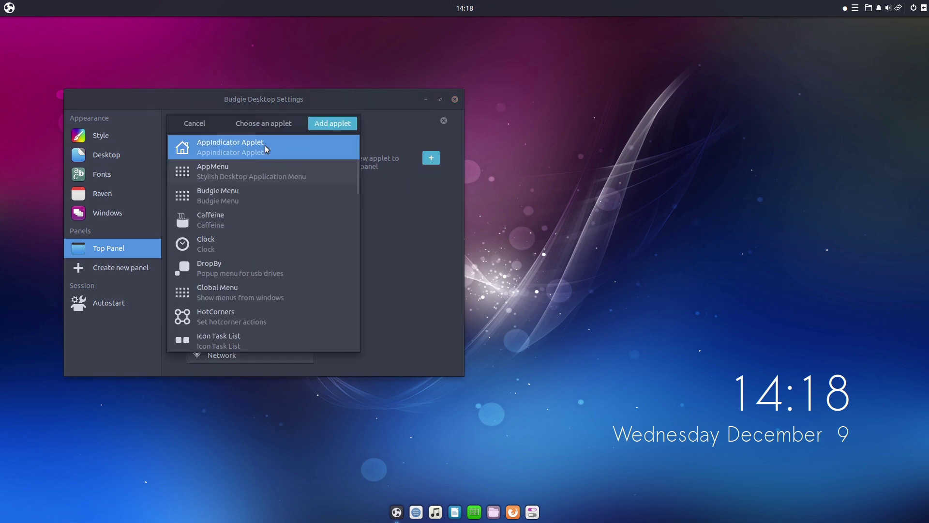
pyautogui.click(258, 202)
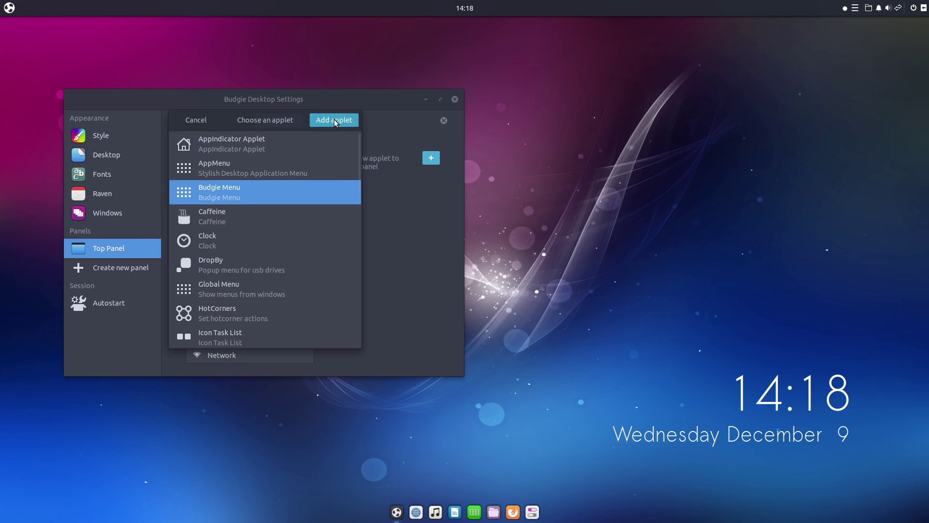
pyautogui.moveTo(245, 121); pyautogui.dragTo(501, 209)
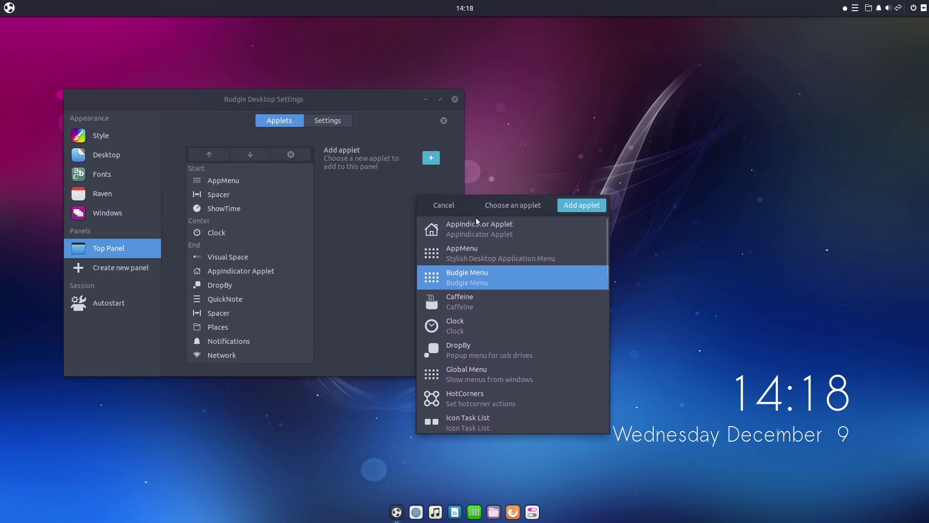
pyautogui.click(580, 206)
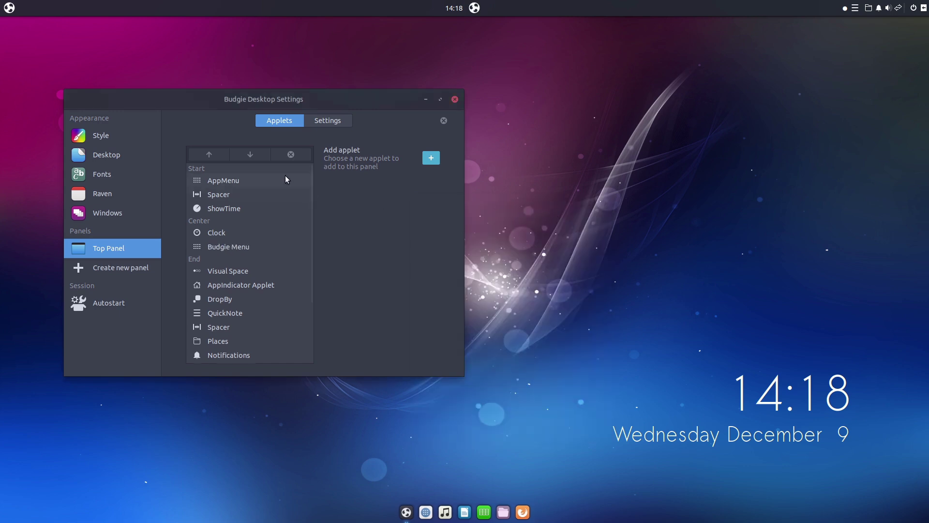
# Move Budgie Menu up to the first position in the Start section
pyautogui.click(234, 249)
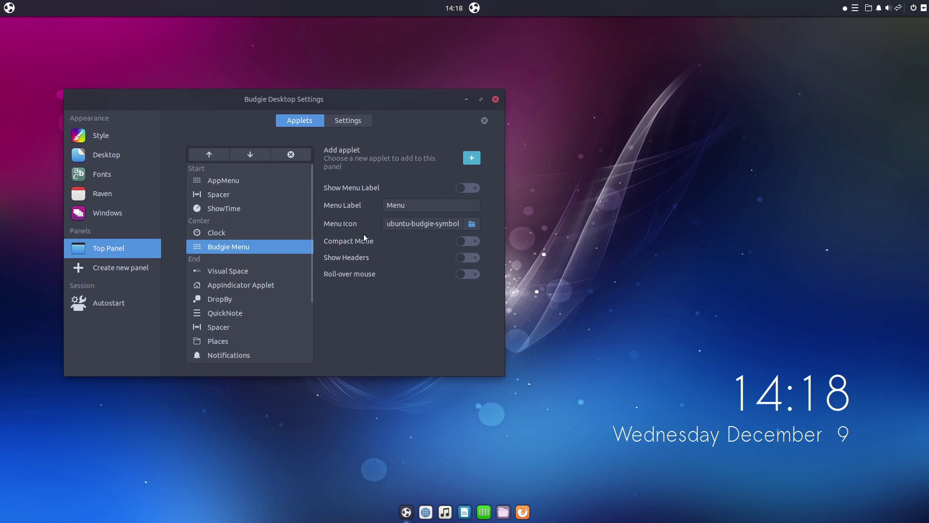
pyautogui.click(220, 155)
pyautogui.click(219, 154)
pyautogui.click(219, 155)
pyautogui.click(218, 156)
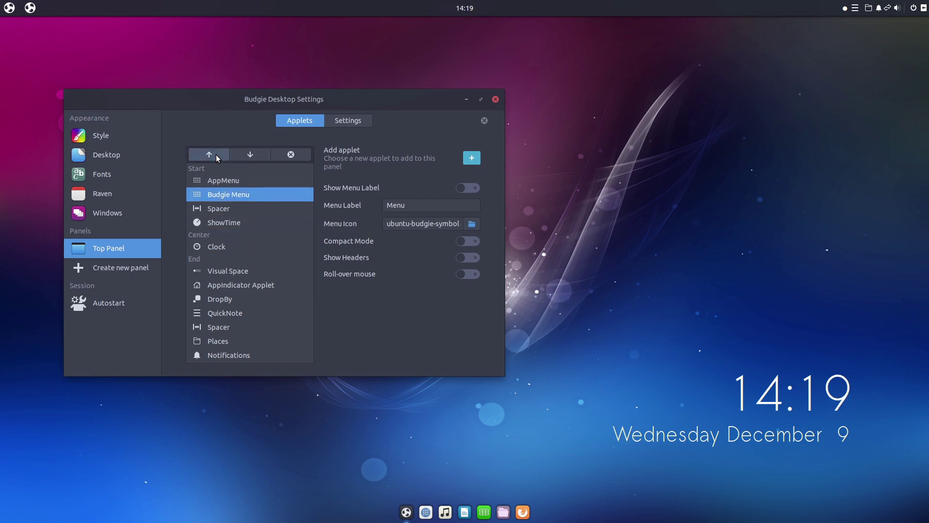
pyautogui.click(218, 156)
# Remove the AppMenu applet from the Top Panel and confirm
pyautogui.click(228, 195)
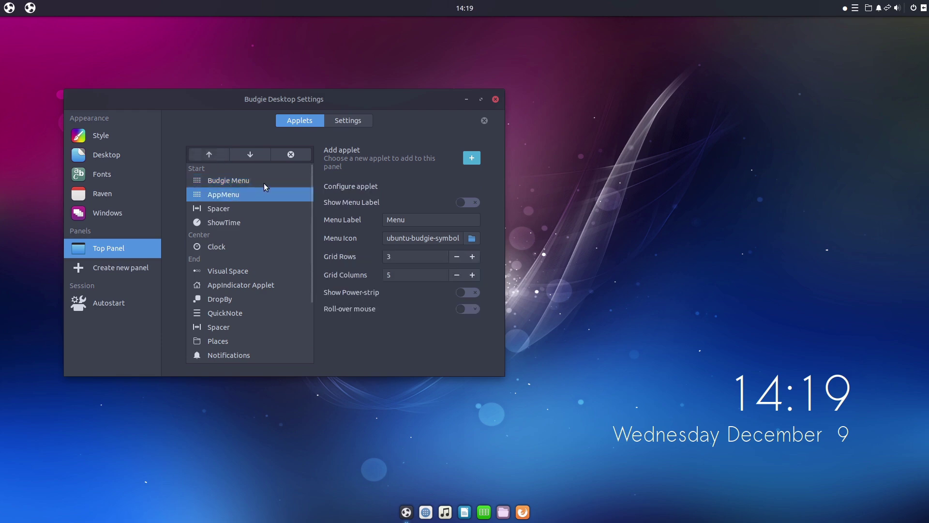
pyautogui.click(296, 155)
pyautogui.click(374, 206)
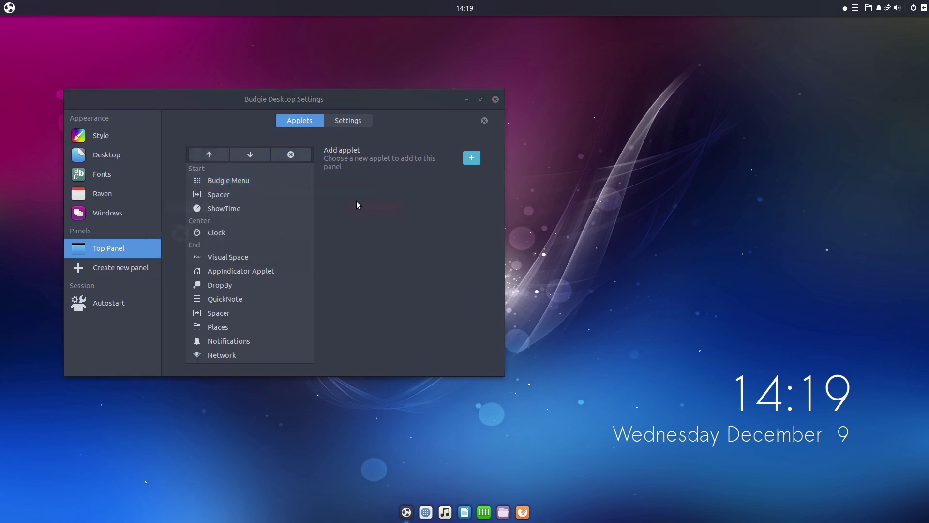
# Test the new Budgie Menu, browse the applet list without adding any, and close the settings window
pyautogui.click(9, 7)
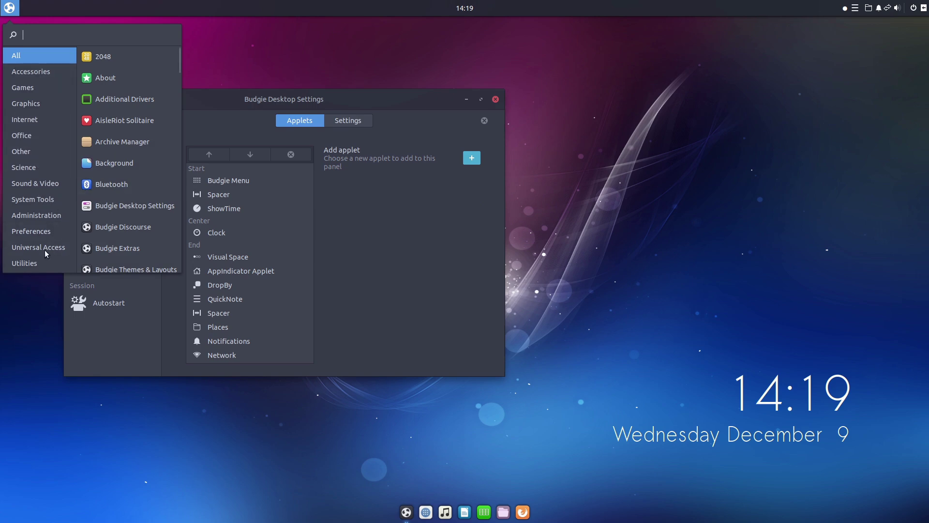
pyautogui.click(6, 4)
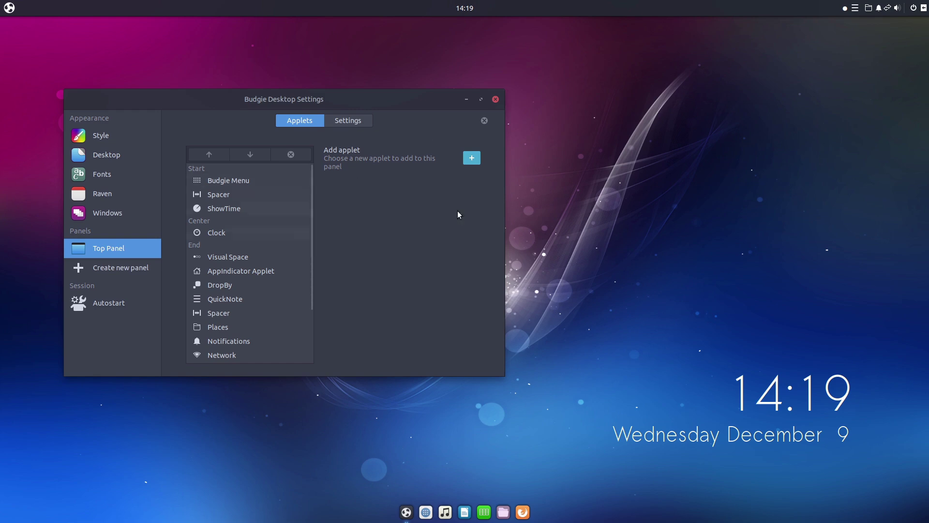
pyautogui.click(472, 158)
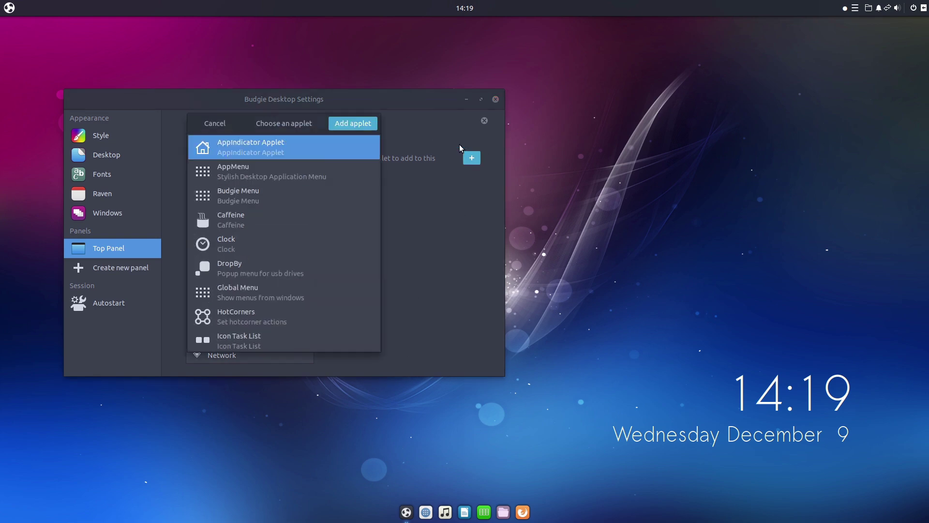
pyautogui.scroll(-1, 268, 165)
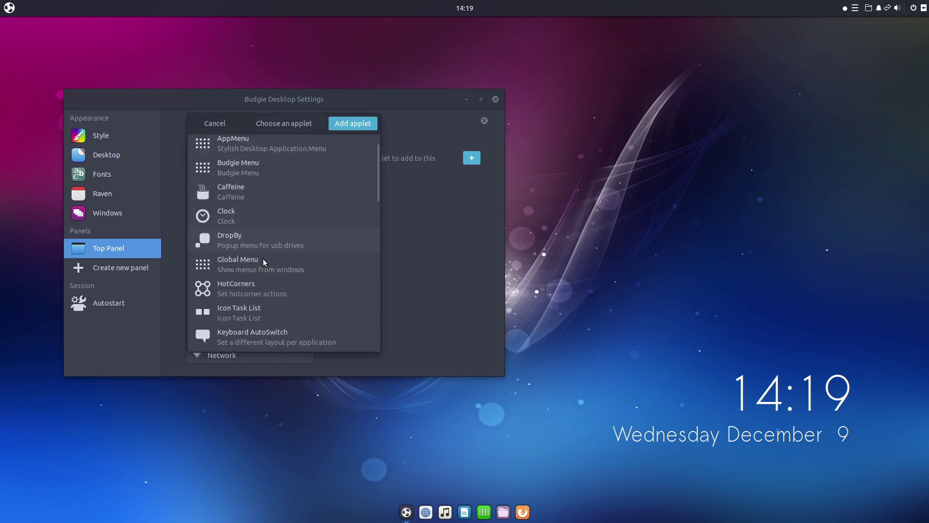
pyautogui.moveTo(376, 198); pyautogui.dragTo(383, 130)
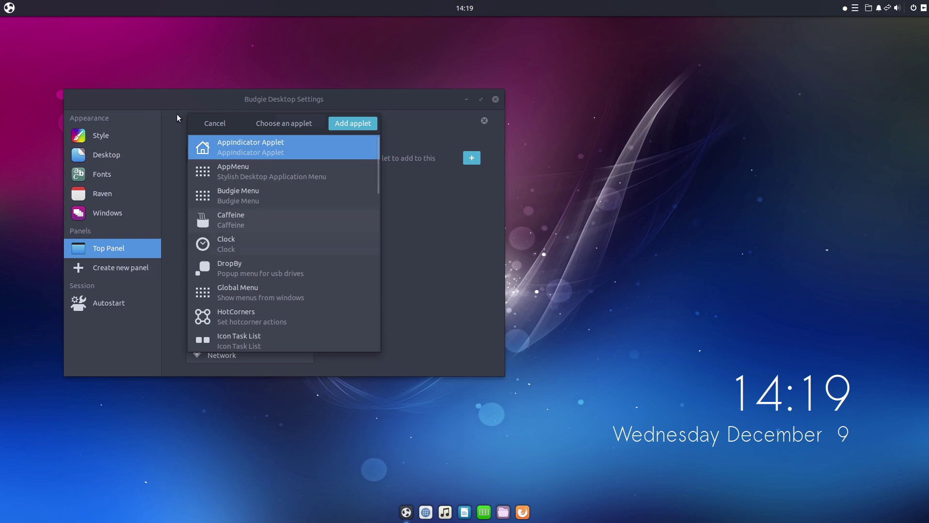
pyautogui.click(213, 124)
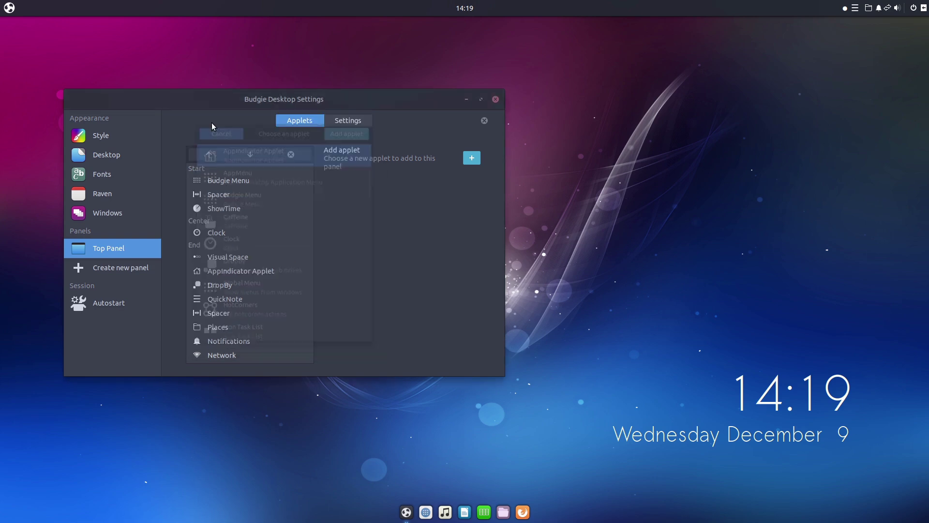
pyautogui.click(496, 99)
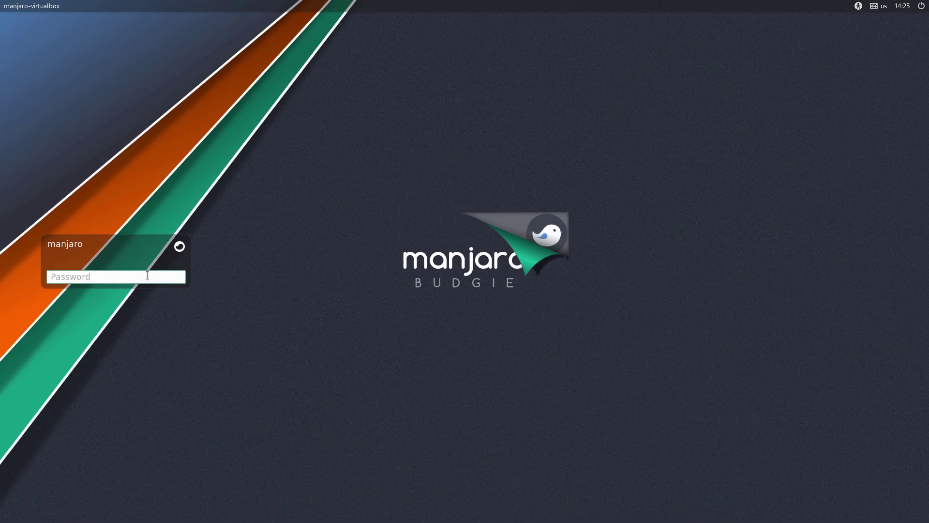
# Enter the account password to sign in to Manjaro Budgie
pyautogui.press('Return')
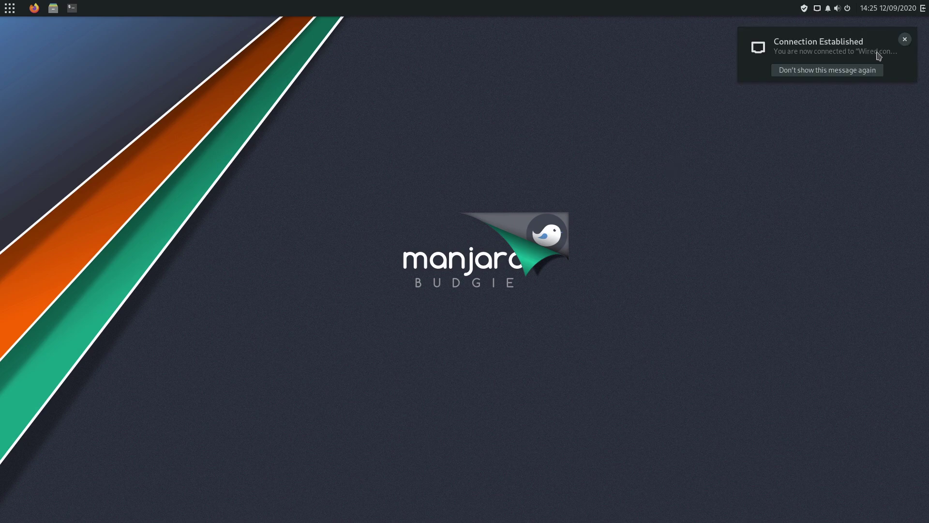
# Dismiss the Connection Established notice, view Raven's notifications and applets, then open the clock's options
pyautogui.click(905, 41)
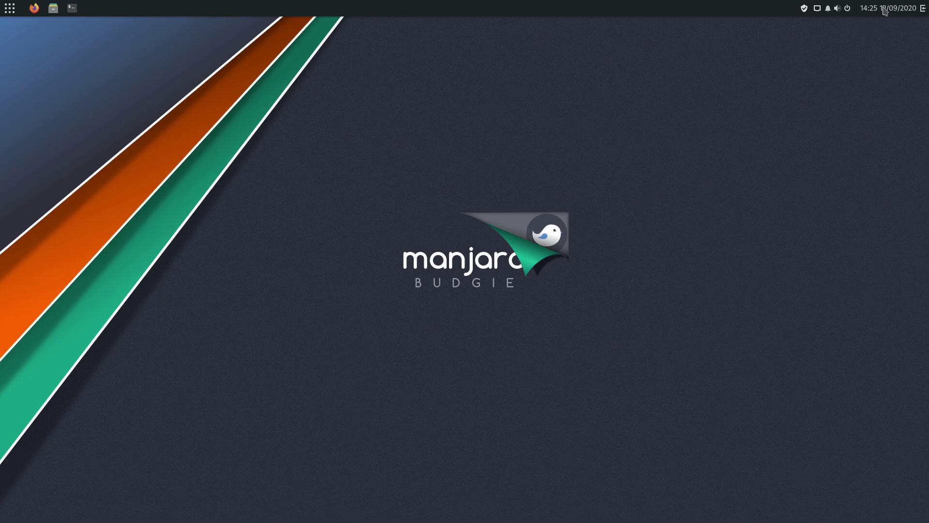
pyautogui.click(923, 9)
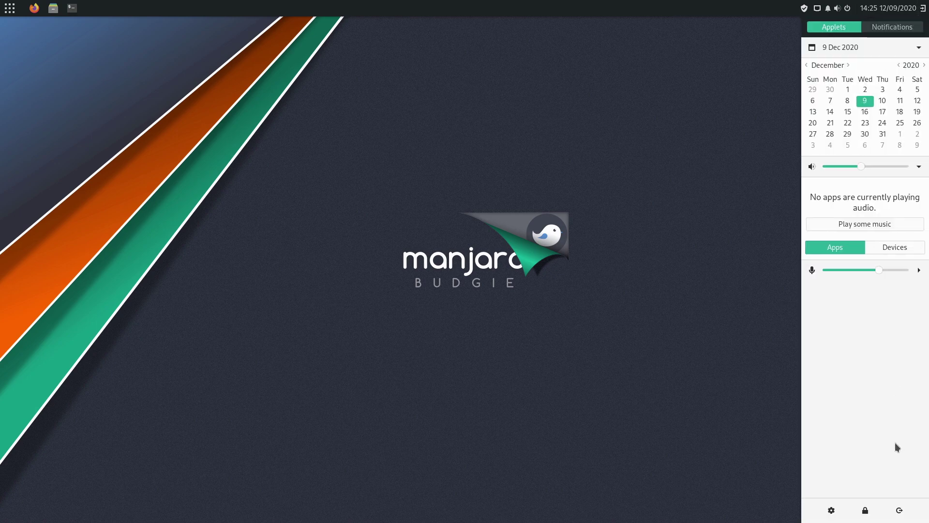
pyautogui.click(882, 29)
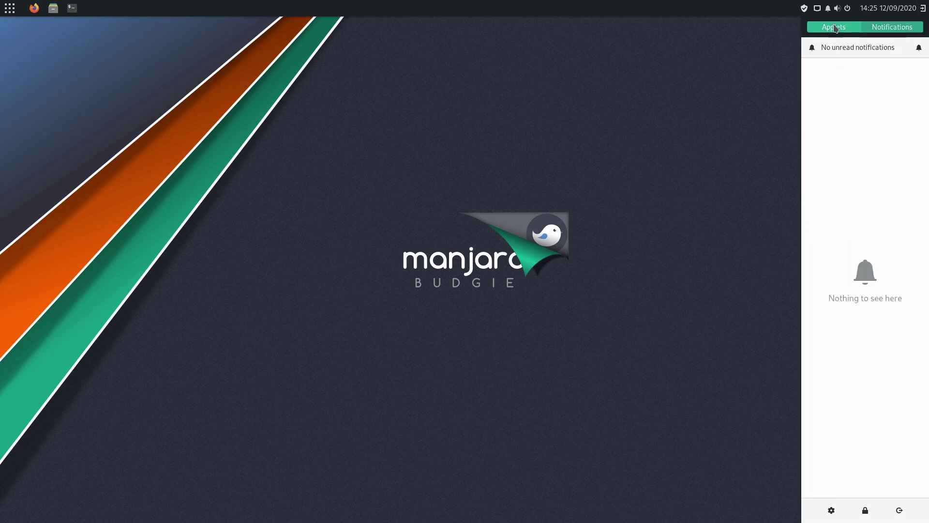
pyautogui.click(844, 27)
pyautogui.rightClick(892, 11)
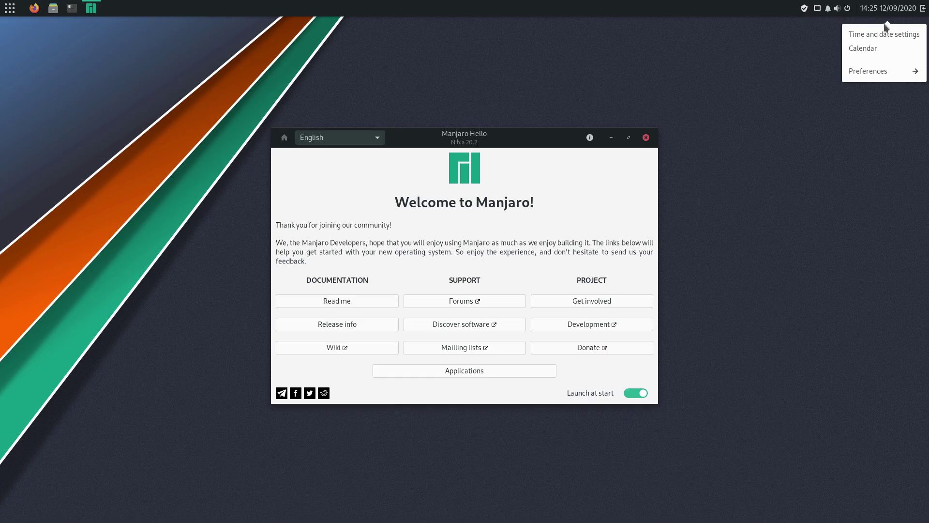
# Close the clock popover, then open and close the grid app menu
pyautogui.click(888, 11)
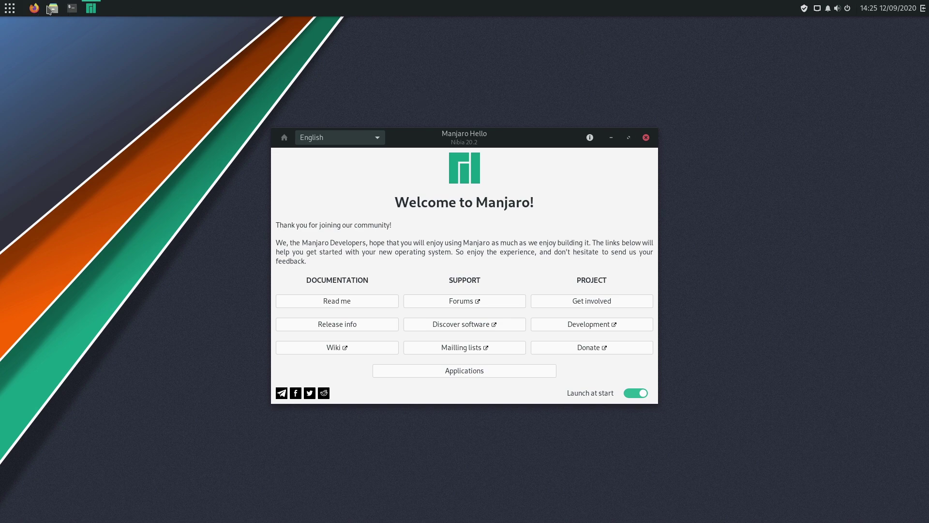
pyautogui.click(9, 8)
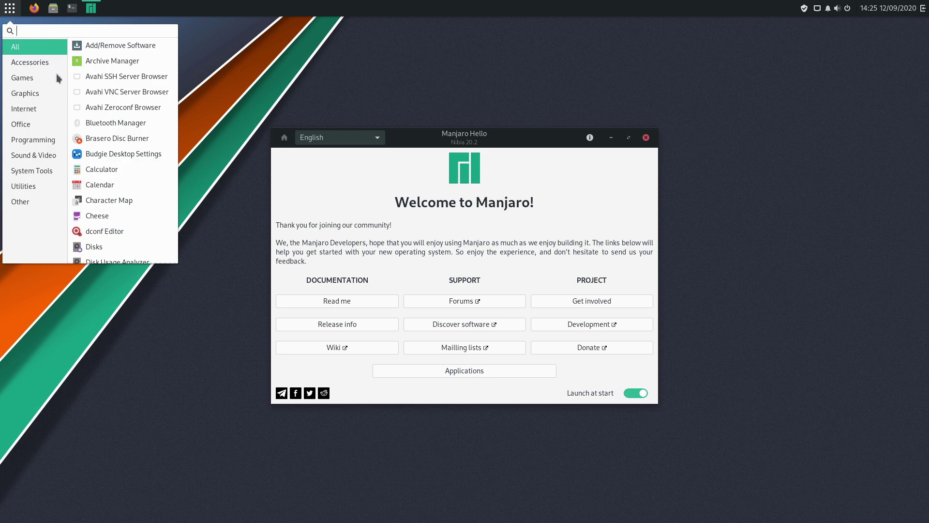
pyautogui.click(3, 8)
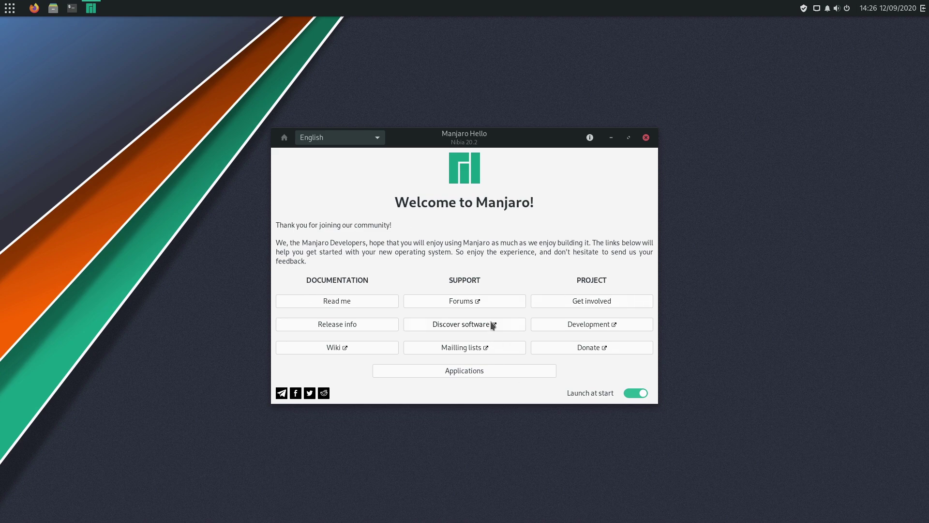
# Browse the Browsers and Office Suites categories in Manjaro Hello's Applications, then close it
pyautogui.click(470, 374)
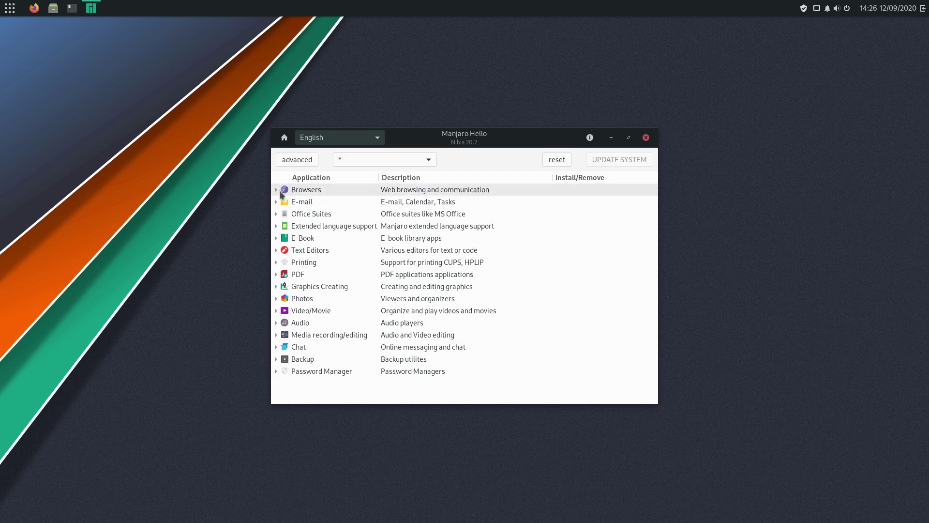
pyautogui.click(277, 191)
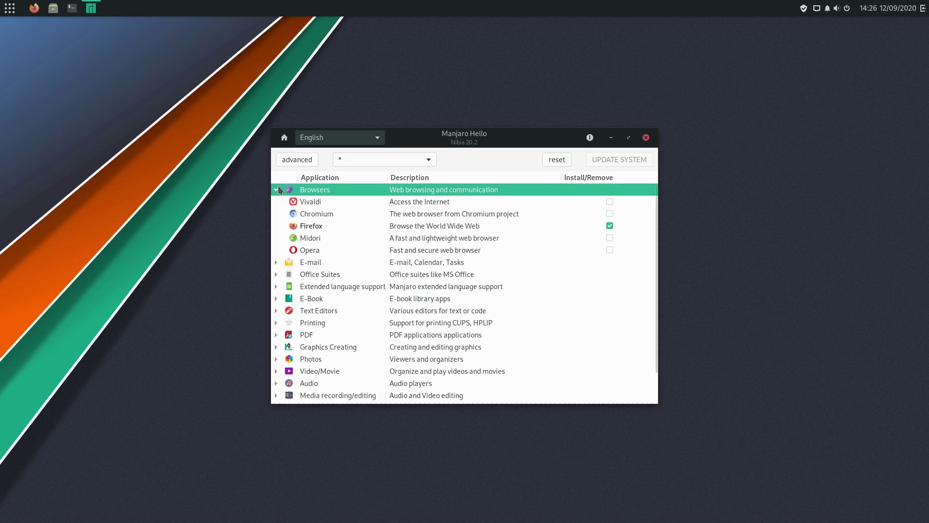
pyautogui.click(277, 191)
pyautogui.click(277, 215)
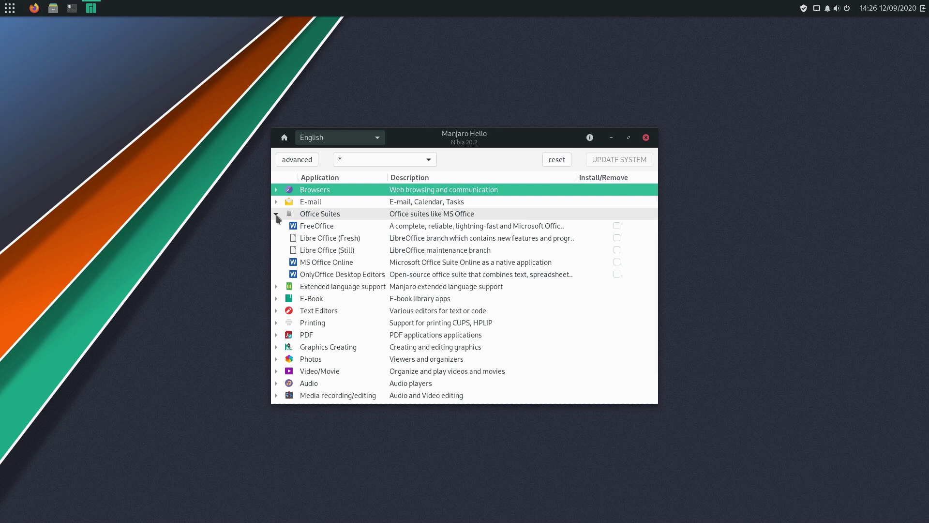
pyautogui.click(275, 213)
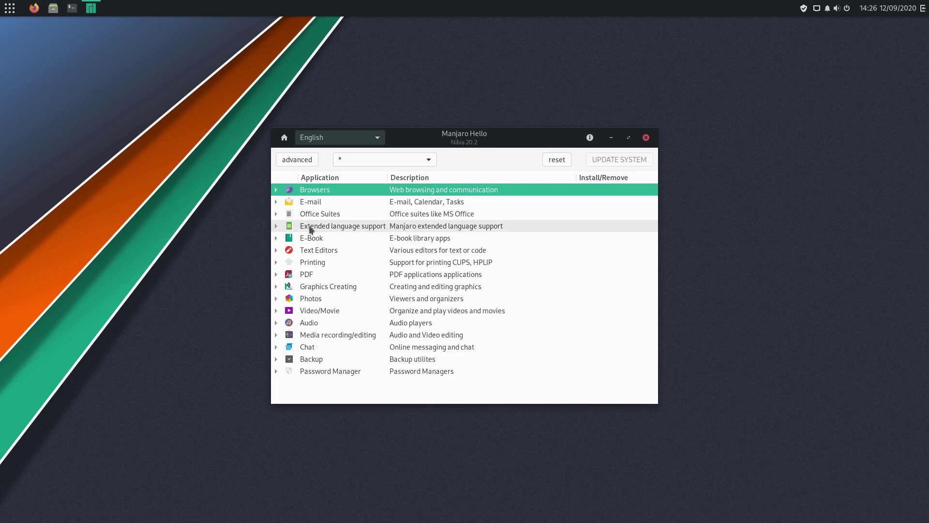
pyautogui.click(646, 137)
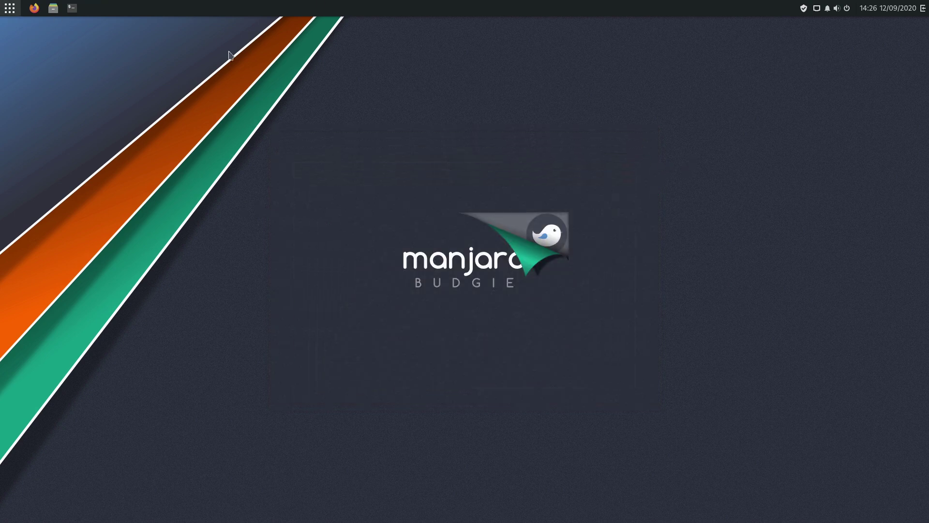
# Search 'bud' in the Budgie Menu and launch Budgie Desktop Settings
pyautogui.click(10, 8)
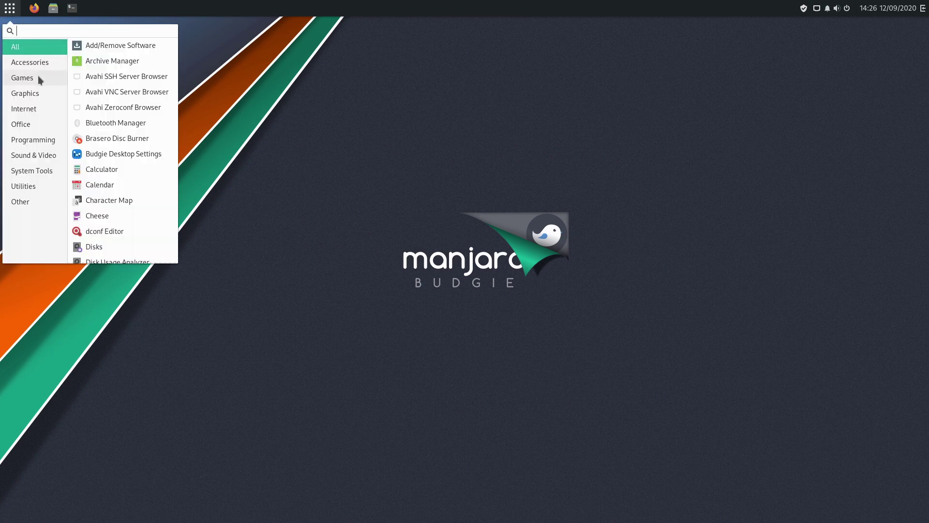
pyautogui.write('the')
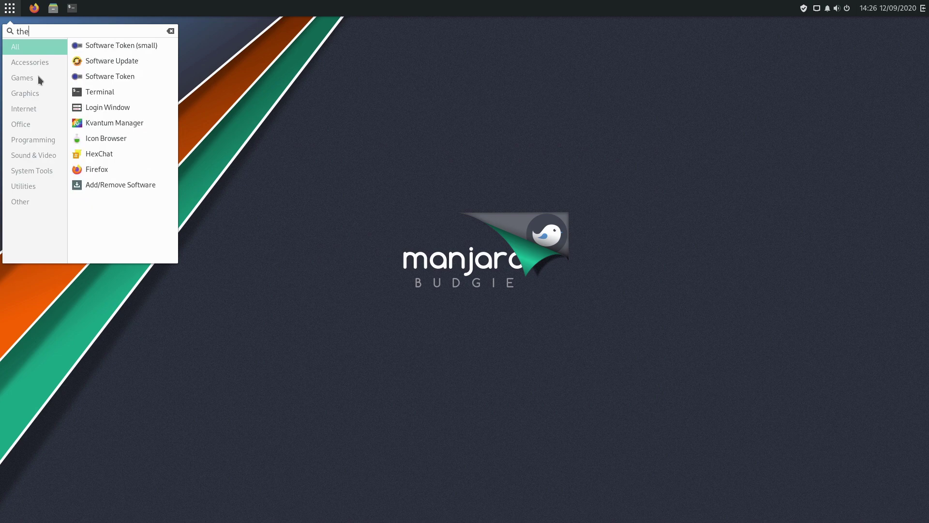
pyautogui.write('m')
pyautogui.press('BackSpace')
pyautogui.press('BackSpace')
pyautogui.press('BackSpace')
pyautogui.press('BackSpace')
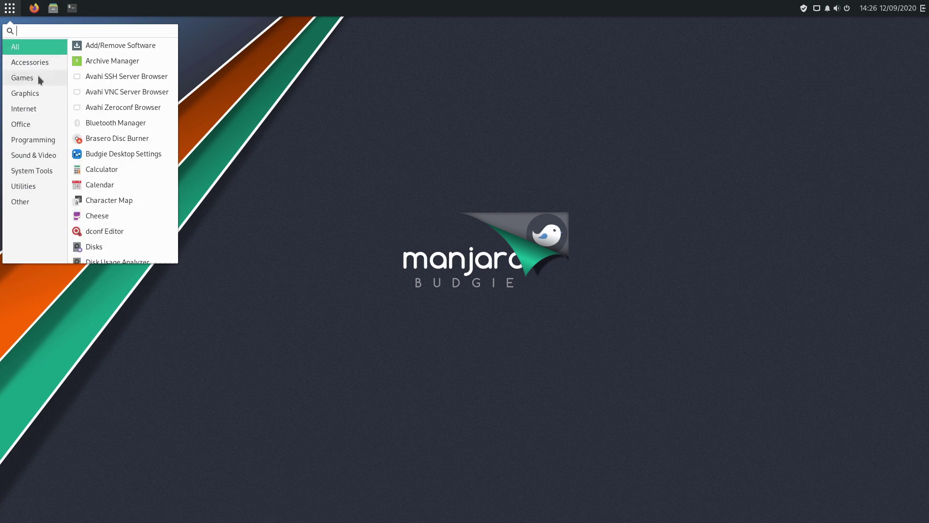
pyautogui.write('bud')
pyautogui.press('Down')
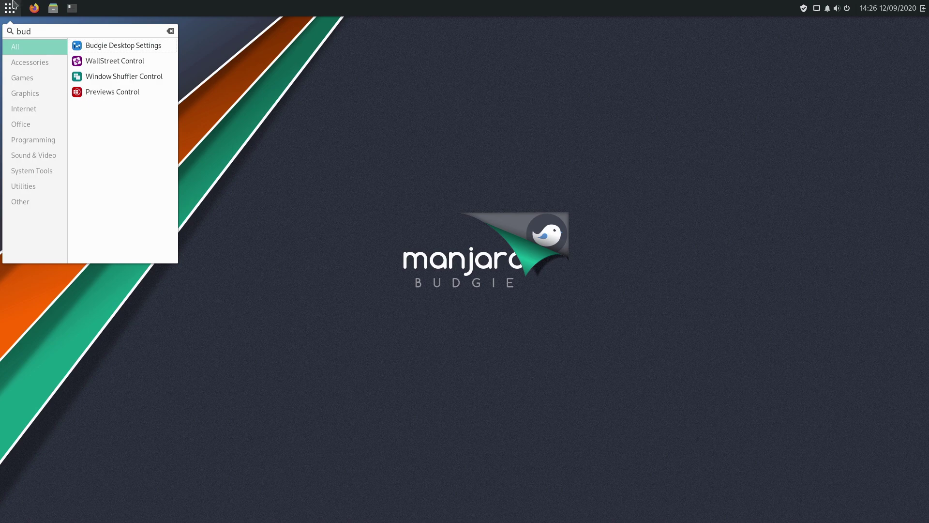
pyautogui.click(152, 46)
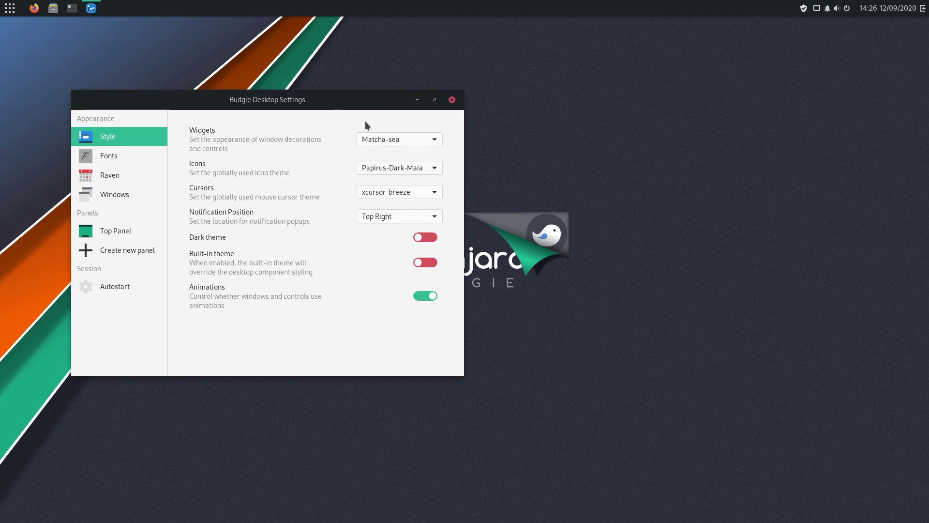
# Toggle the dark theme on and back off, leaving the widget theme unchanged
pyautogui.moveTo(341, 99); pyautogui.dragTo(551, 214)
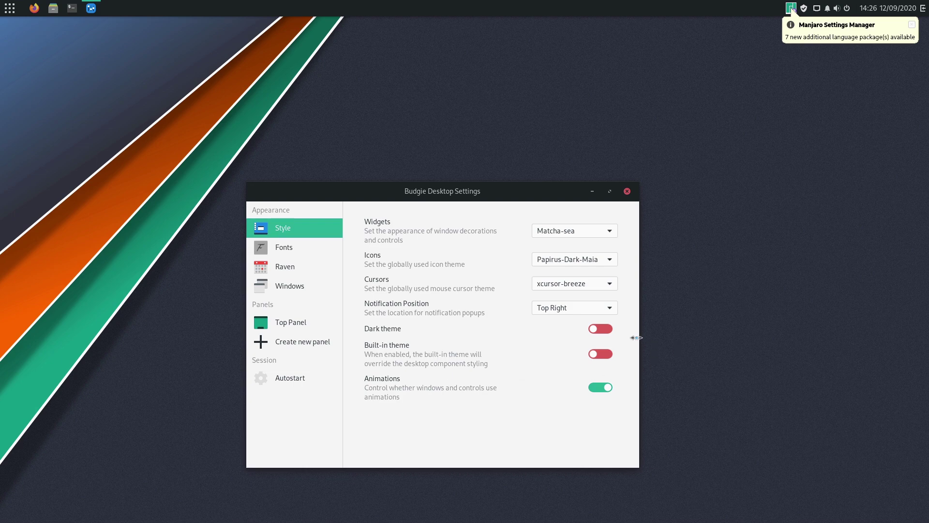
pyautogui.click(606, 331)
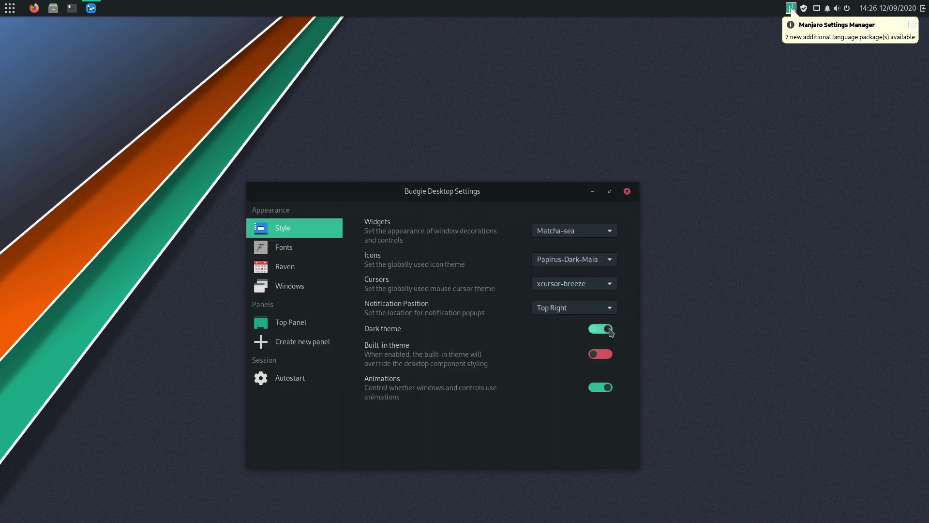
pyautogui.click(601, 332)
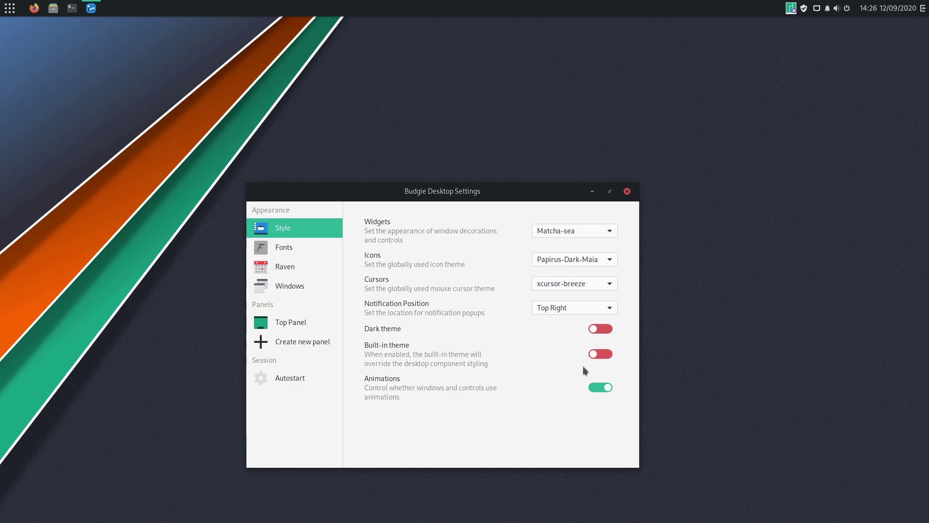
pyautogui.click(599, 231)
pyautogui.click(730, 248)
# Look through the Fonts, Raven, Windows and Top Panel pages, then close the settings
pyautogui.click(306, 251)
pyautogui.click(300, 266)
pyautogui.click(312, 286)
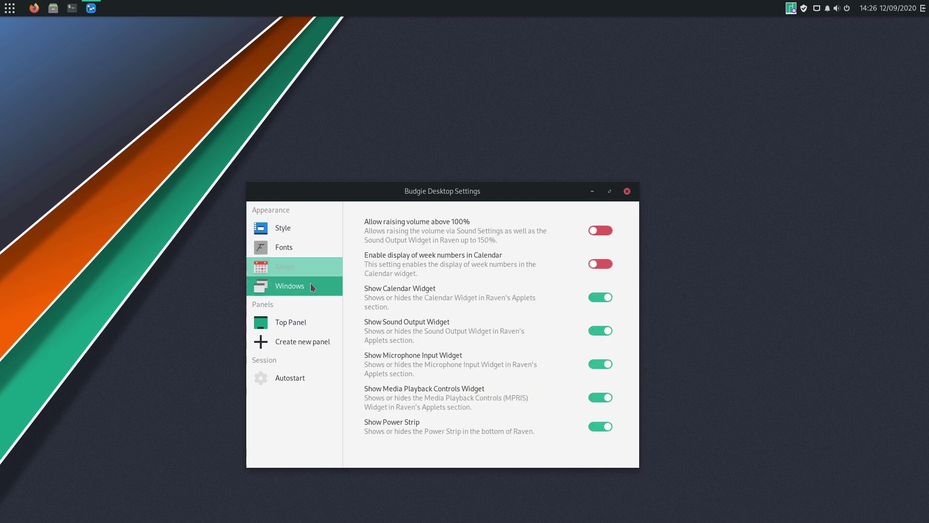
pyautogui.click(315, 323)
pyautogui.scroll(-1, 481, 311)
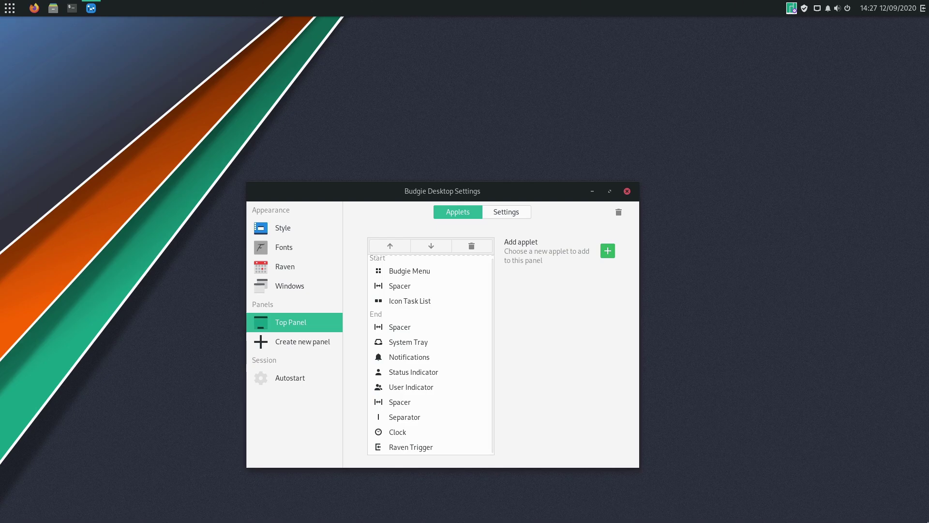
pyautogui.click(627, 191)
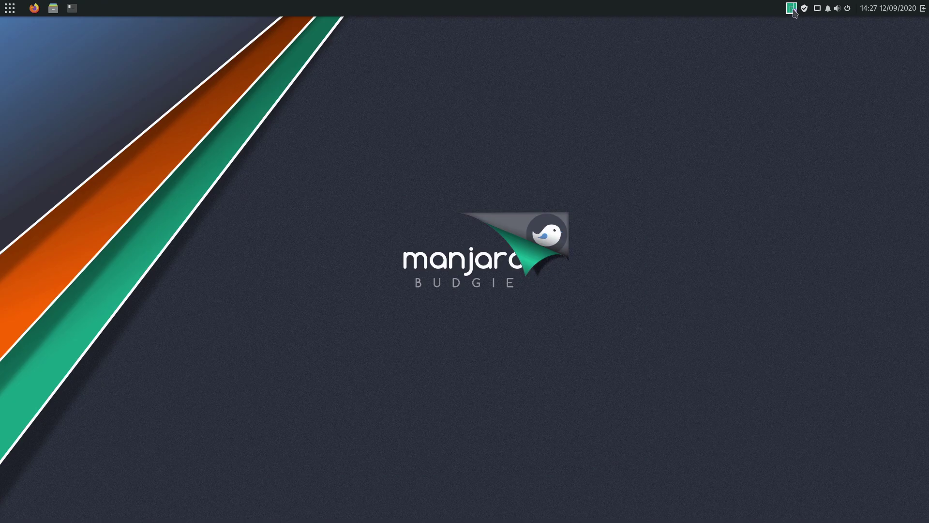
# View the Kernel page showing Linux 5.9.11-3 running, close Settings Manager, and open the application menu
pyautogui.click(792, 8)
pyautogui.click(806, 67)
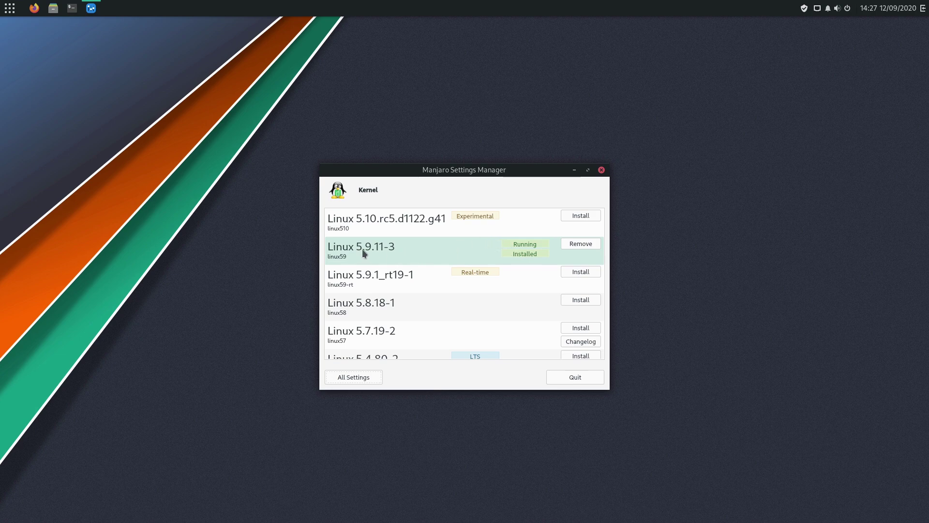
pyautogui.click(602, 171)
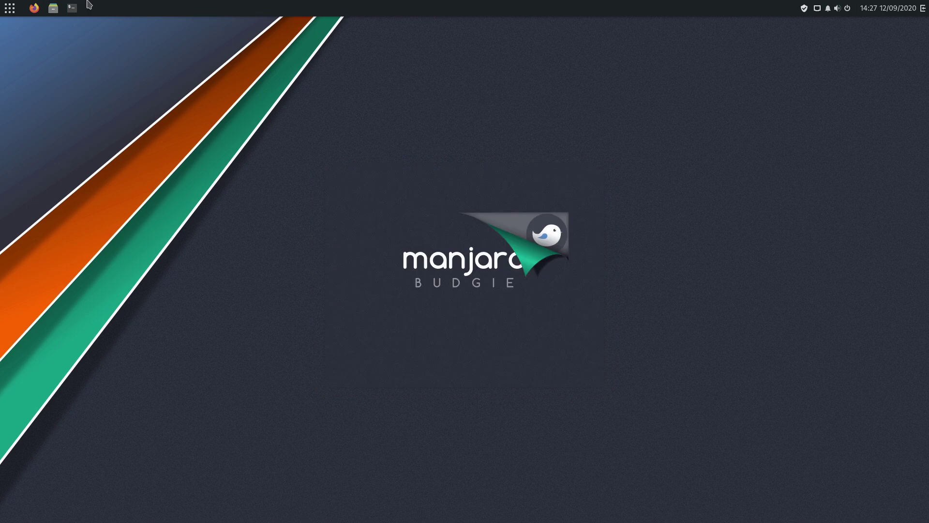
pyautogui.click(4, 11)
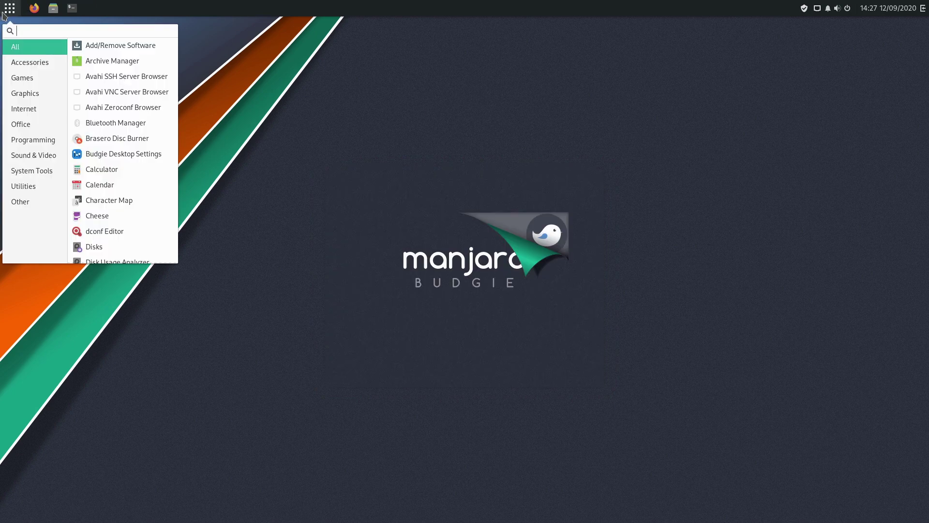
# Launch Add/Remove Software from a 'pam' search and open its Preferences, authenticating with the account password
pyautogui.write('pam')
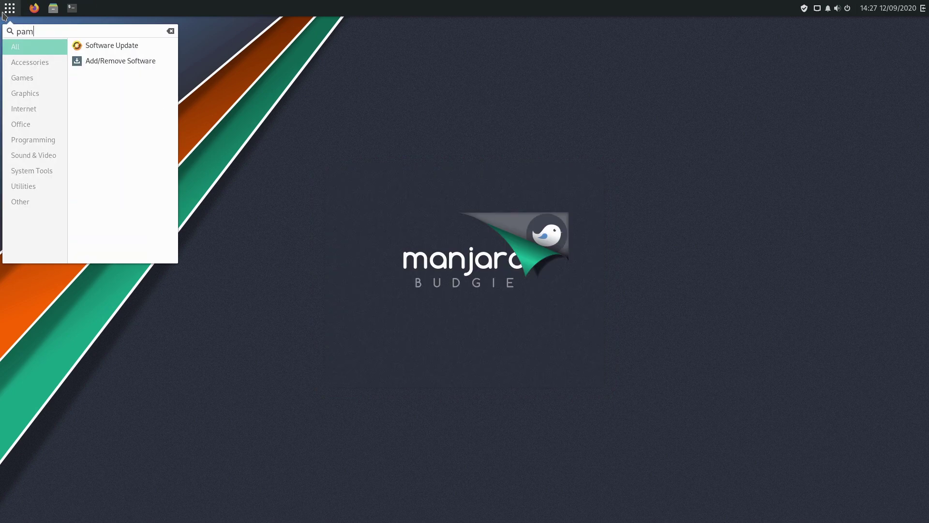
pyautogui.click(125, 59)
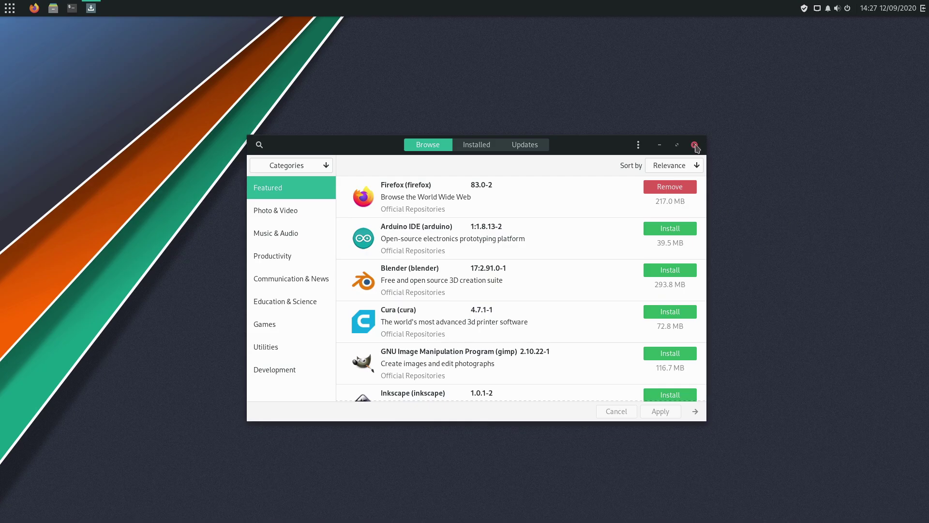
pyautogui.click(639, 144)
pyautogui.click(612, 214)
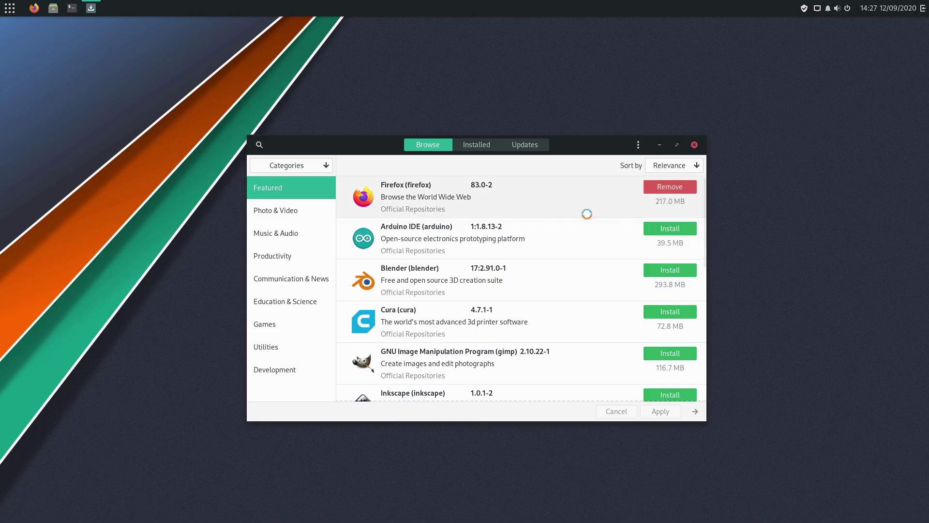
pyautogui.write('***')
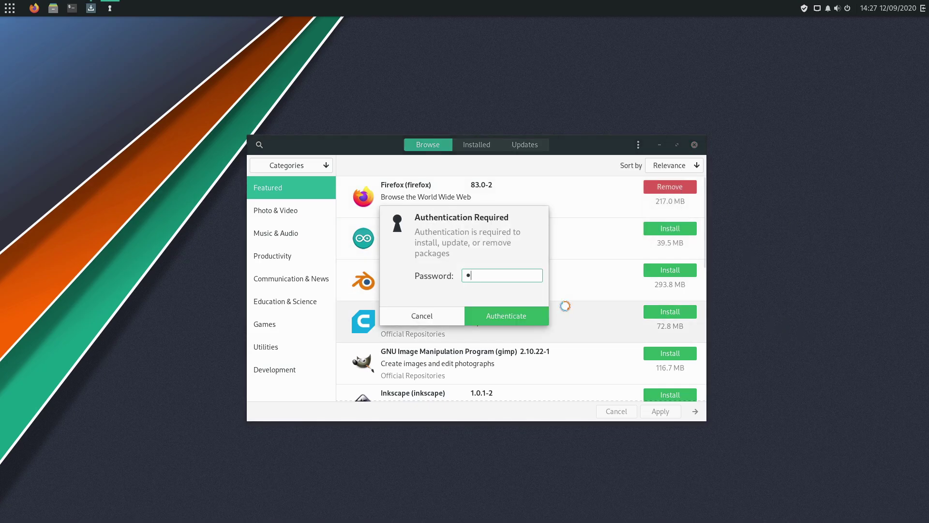
pyautogui.press('Return')
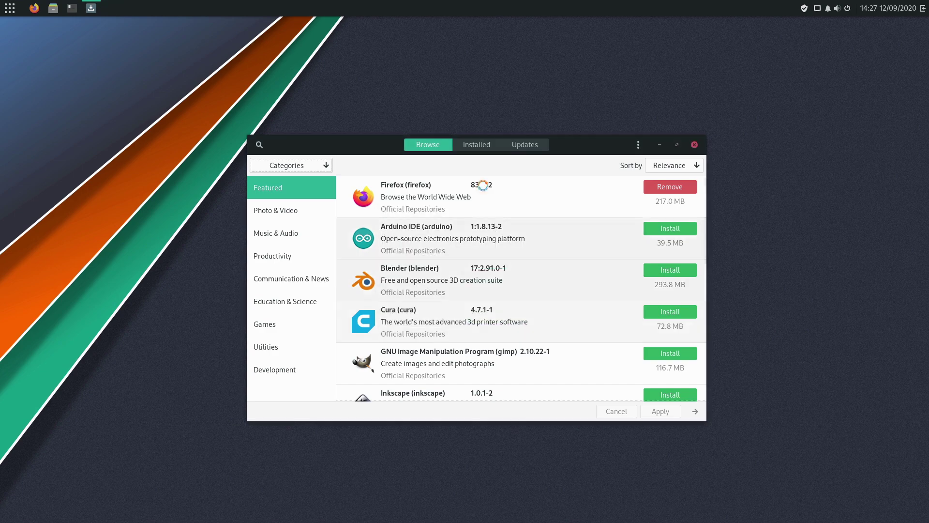
# Compare the AUR and Snap pages, then switch on Enable Snap support
pyautogui.click(521, 207)
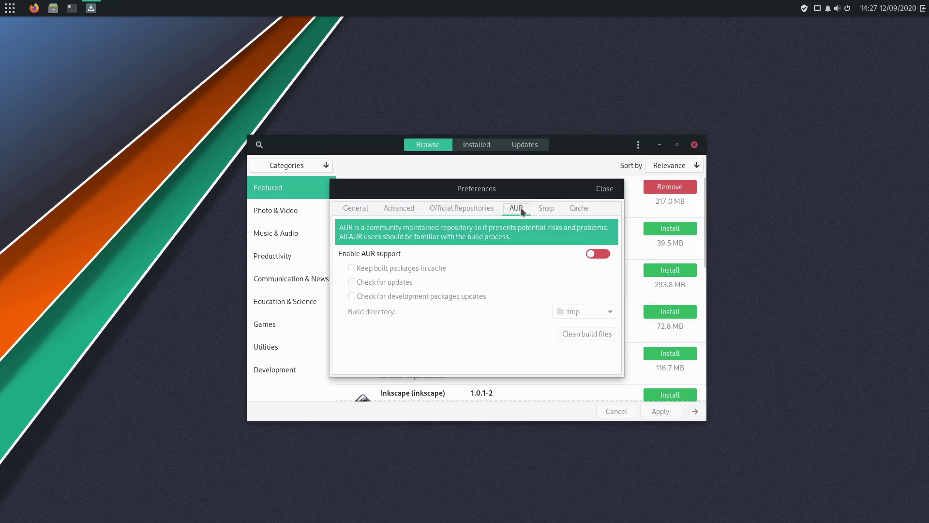
pyautogui.click(543, 211)
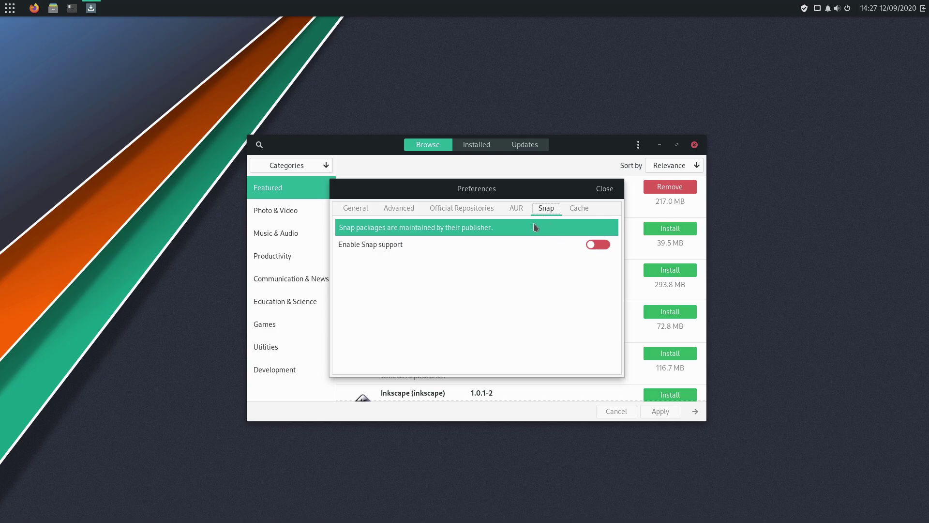
pyautogui.click(517, 210)
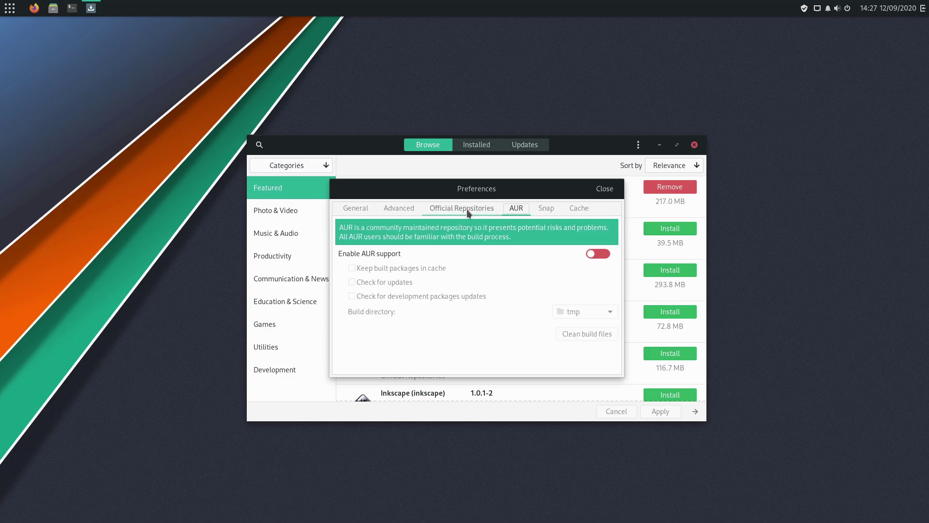
pyautogui.click(546, 208)
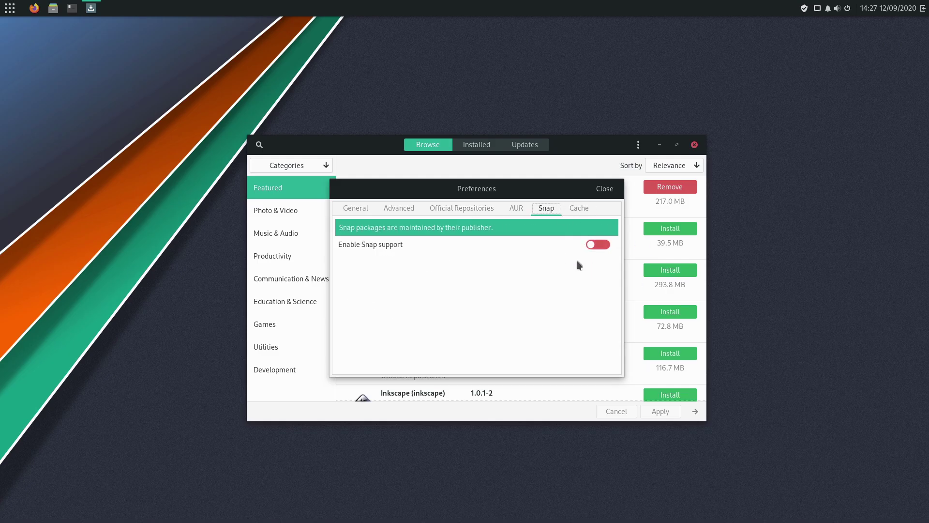
pyautogui.click(598, 245)
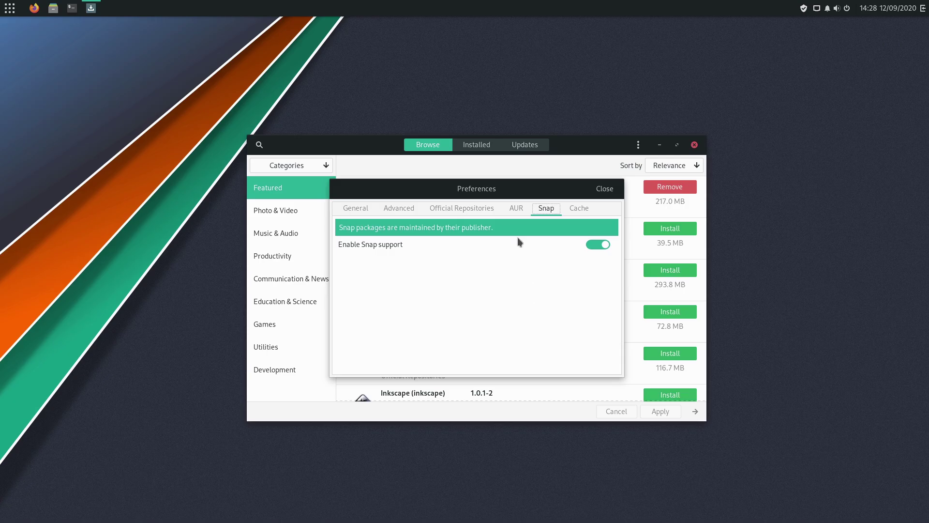
# Toggle Enable AUR support on and back off, leaving AUR disabled
pyautogui.click(517, 209)
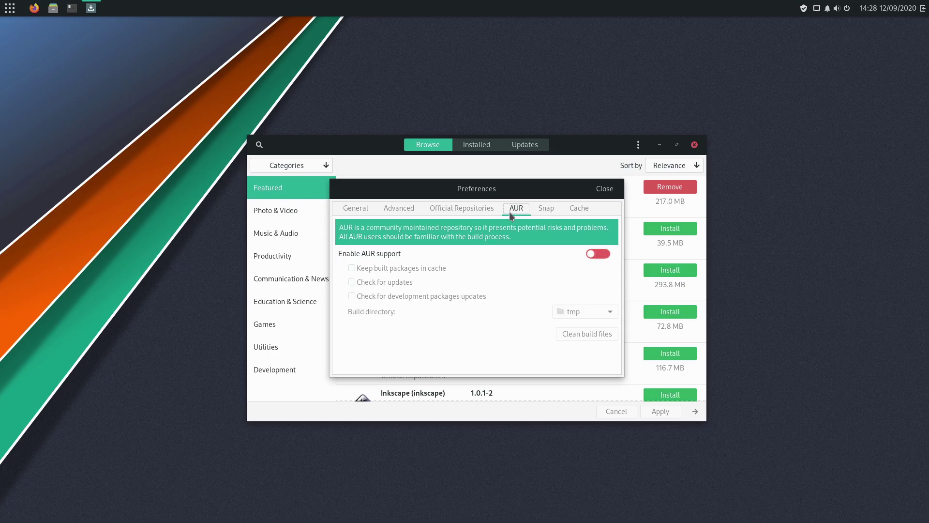
pyautogui.click(602, 256)
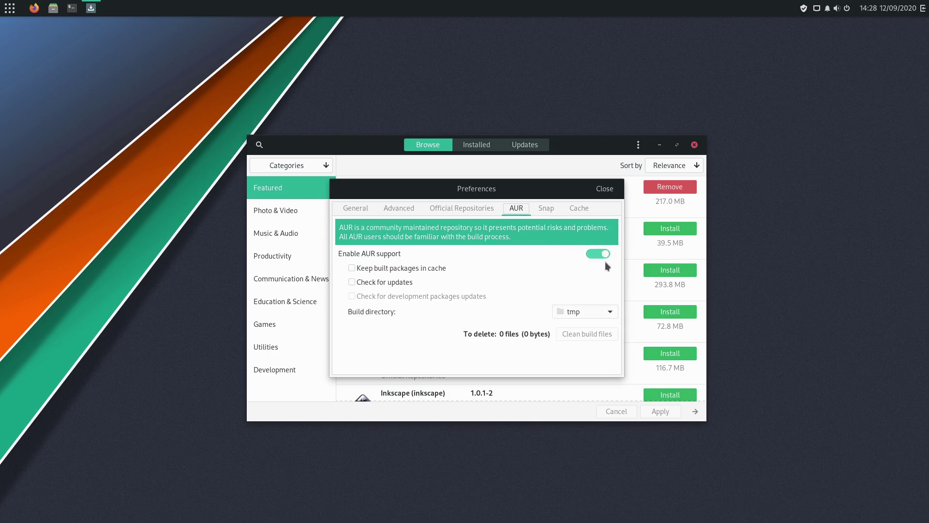
pyautogui.click(595, 254)
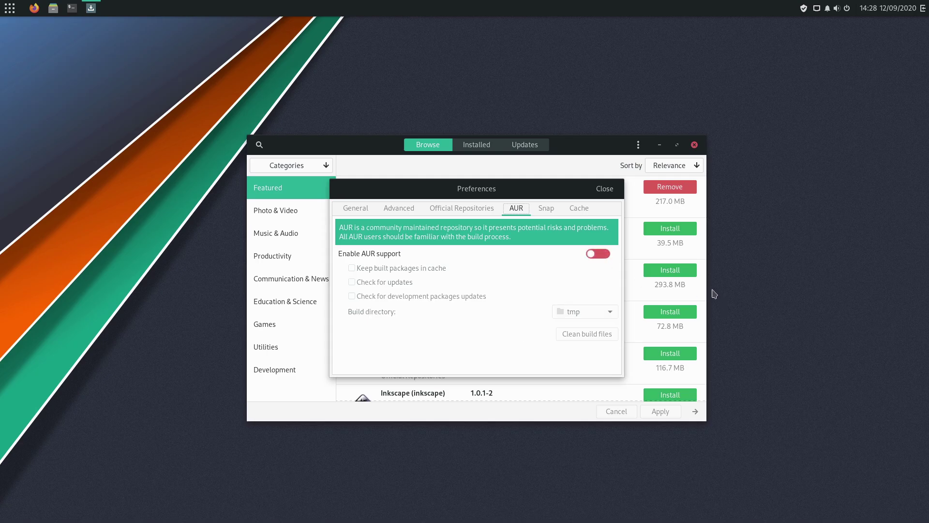
# Set official repository mirrors to United_States, refresh the mirror list, then close Preferences
pyautogui.click(455, 209)
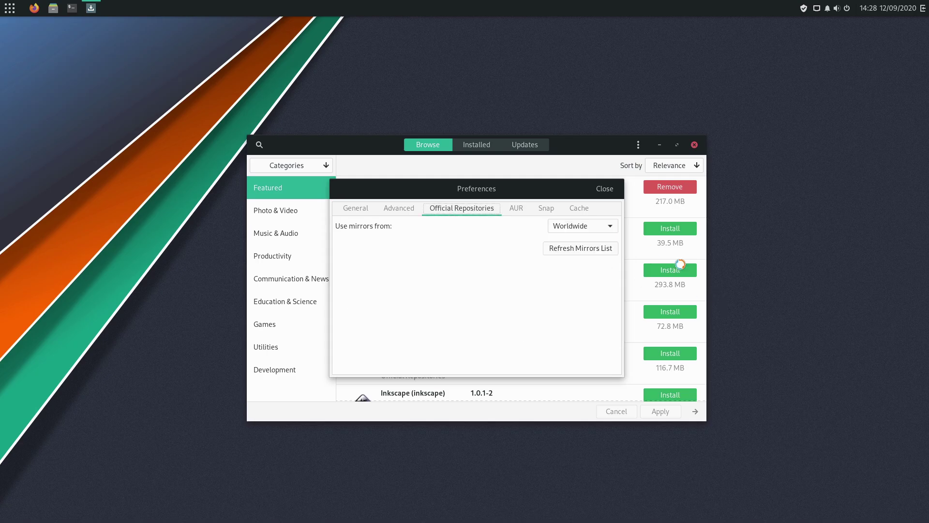
pyautogui.click(592, 230)
pyautogui.click(593, 229)
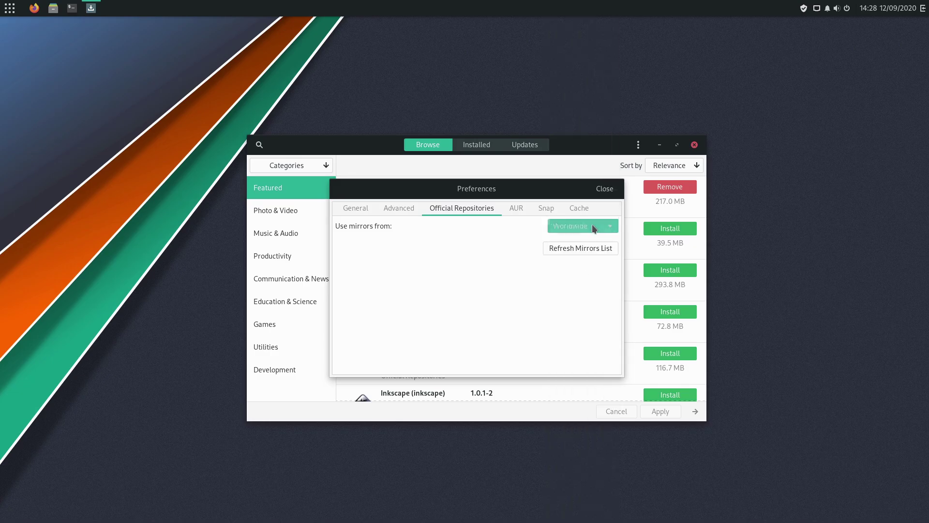
pyautogui.click(594, 228)
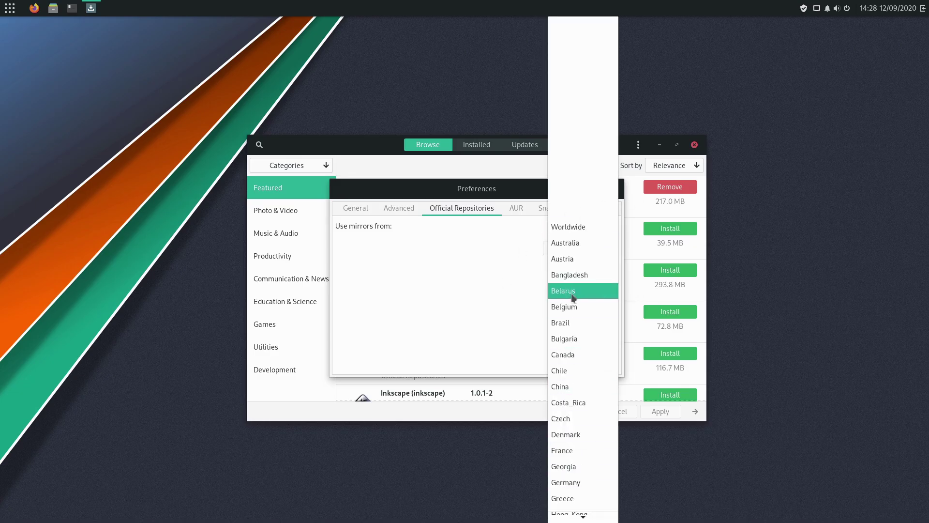
pyautogui.moveTo(584, 517)
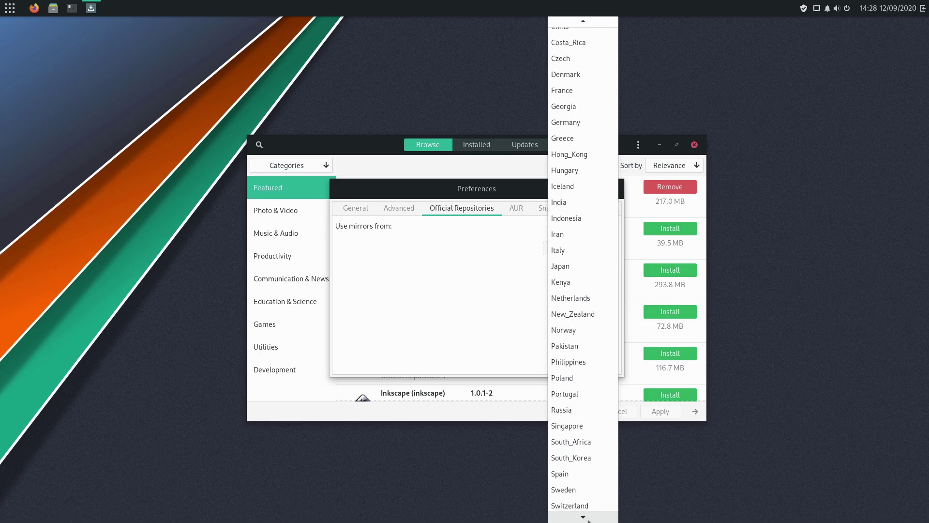
pyautogui.click(581, 488)
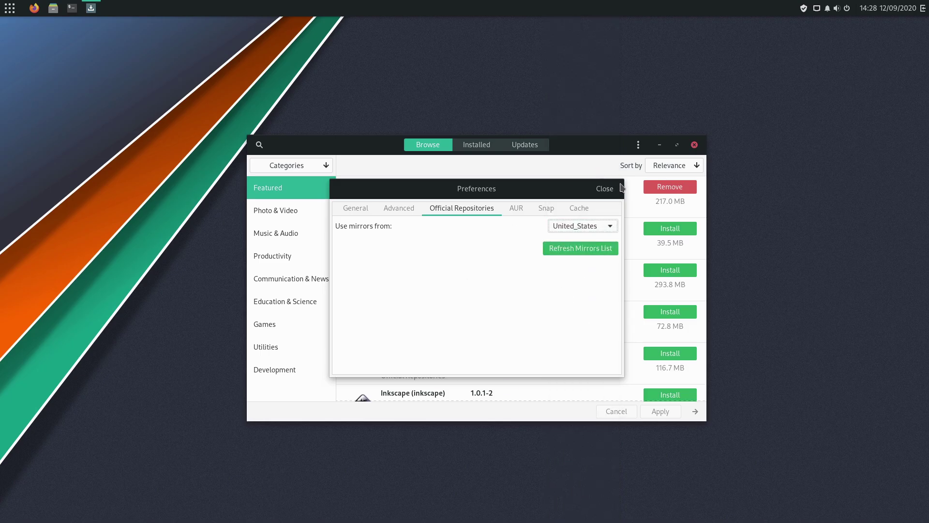
pyautogui.click(585, 245)
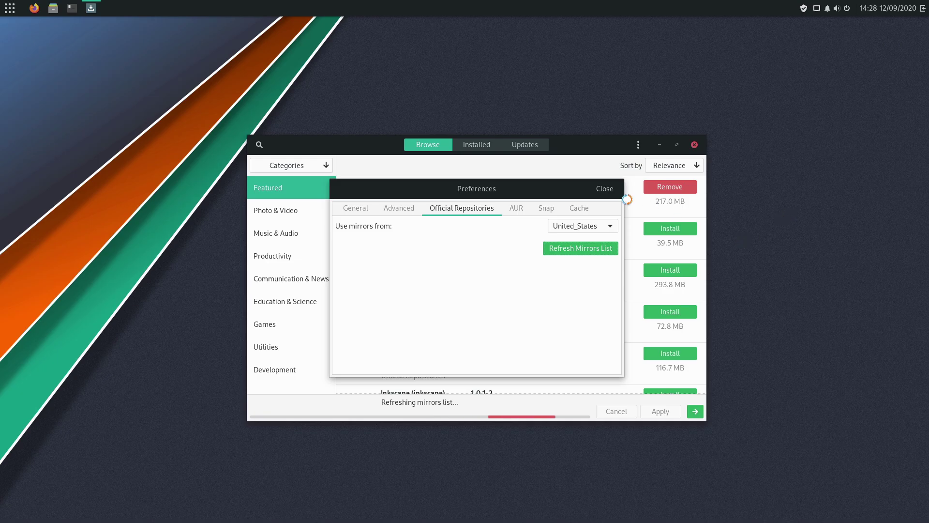
pyautogui.click(397, 208)
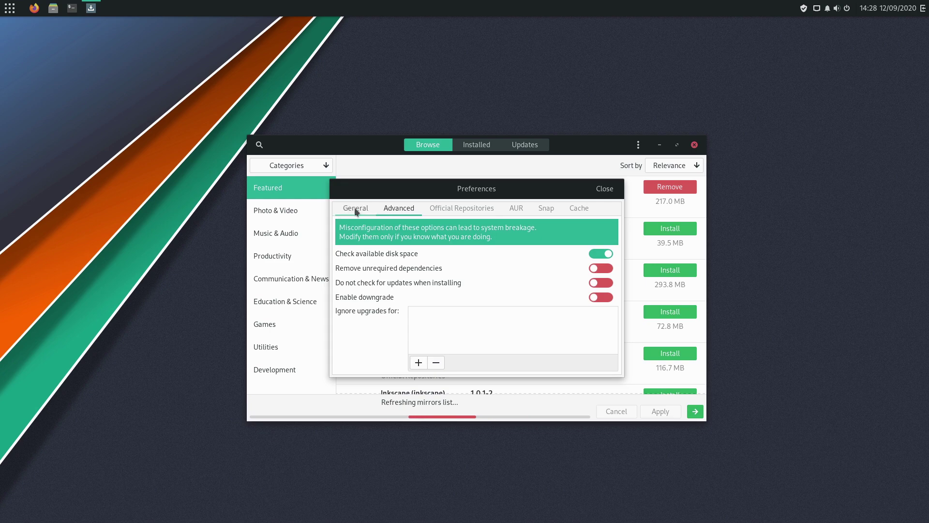
pyautogui.click(605, 188)
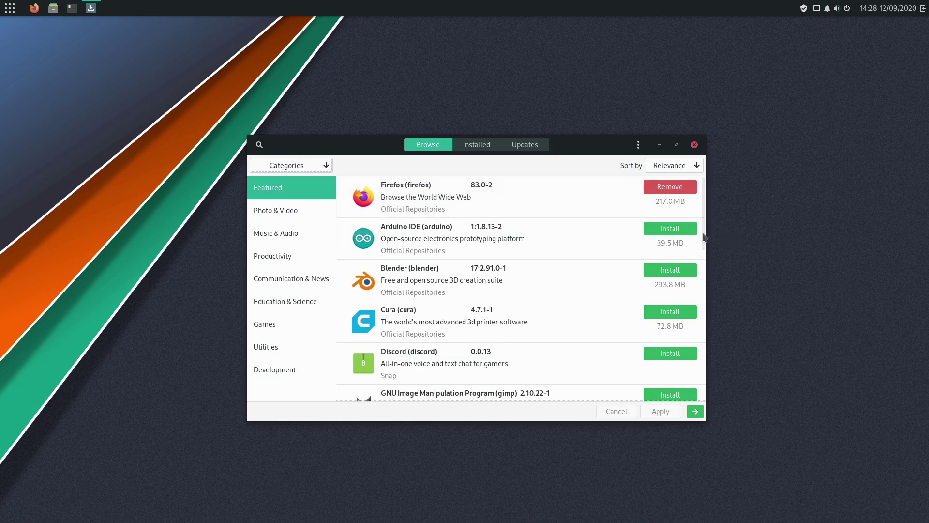
pyautogui.moveTo(706, 230); pyautogui.dragTo(716, 202)
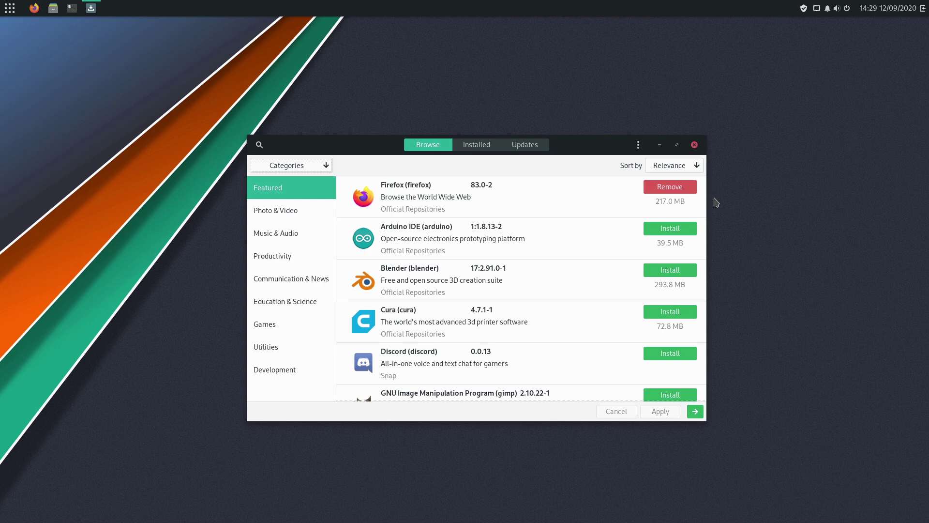
pyautogui.click(532, 359)
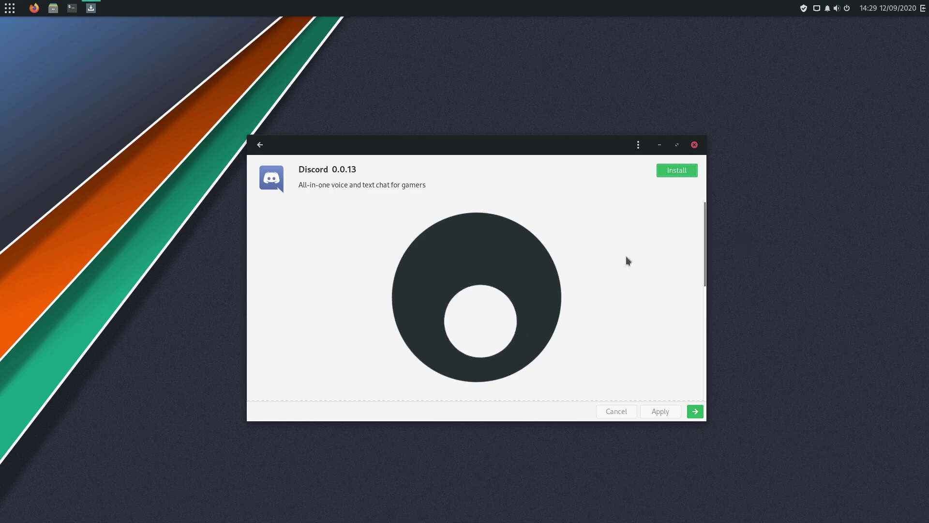
pyautogui.moveTo(703, 268); pyautogui.dragTo(672, 227)
pyautogui.click(259, 145)
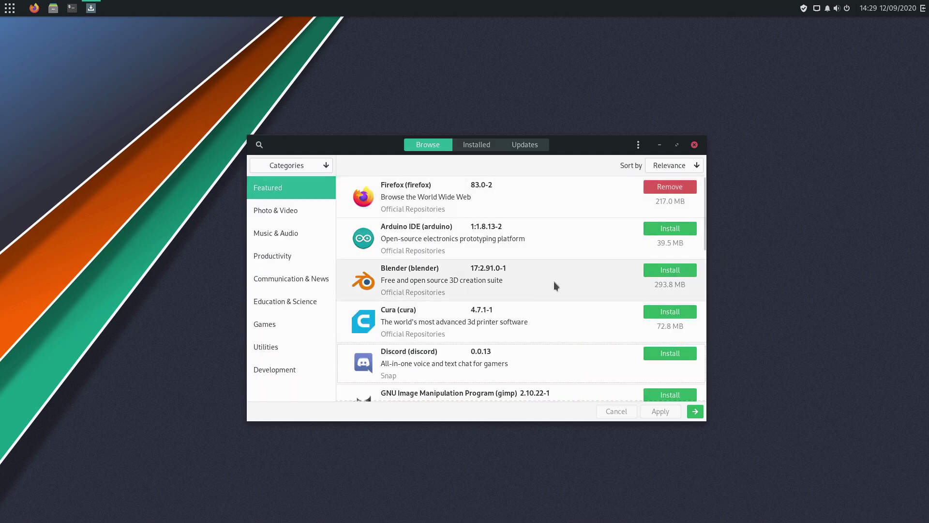
pyautogui.click(460, 278)
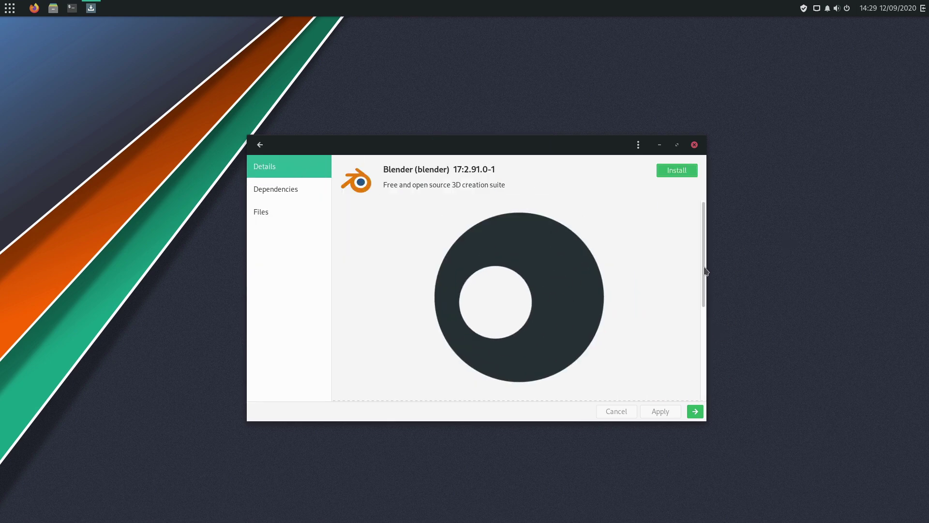
pyautogui.scroll(-3, 705, 280)
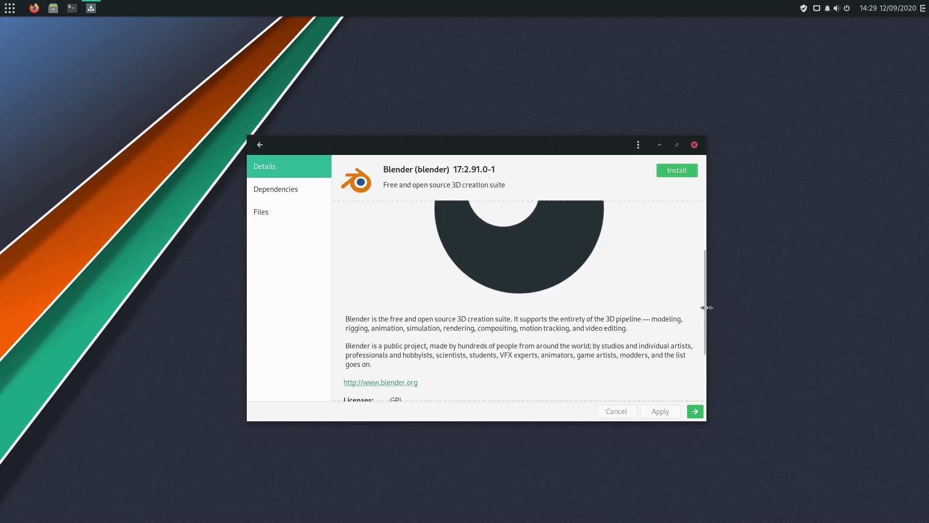
pyautogui.moveTo(706, 333); pyautogui.dragTo(712, 392)
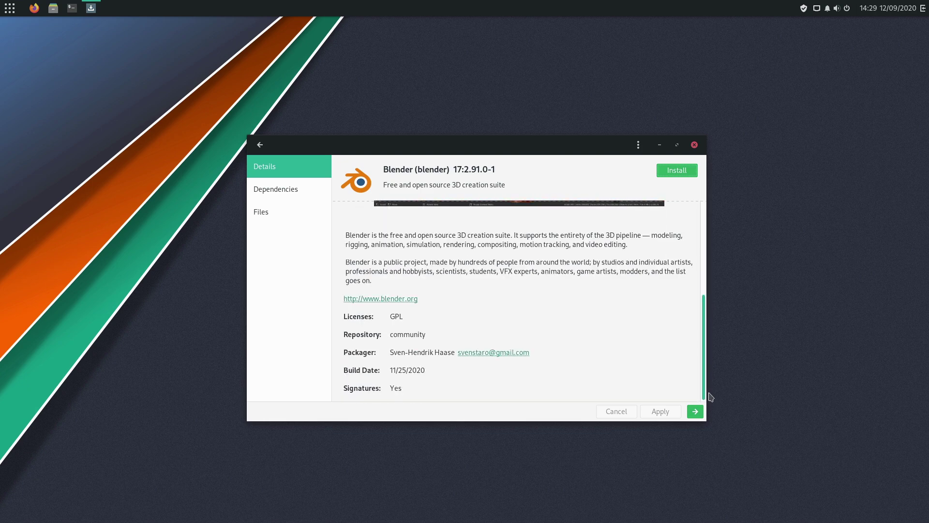
pyautogui.scroll(5, 687, 291)
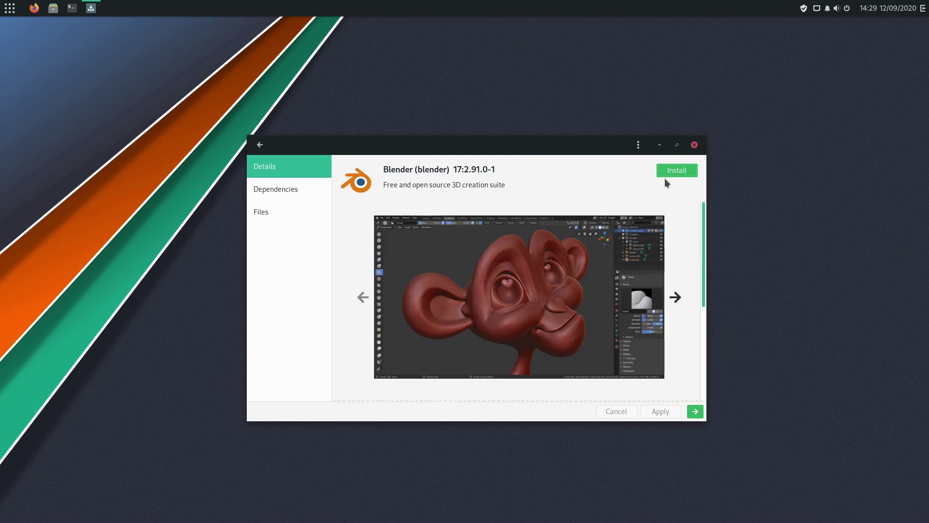
pyautogui.click(260, 145)
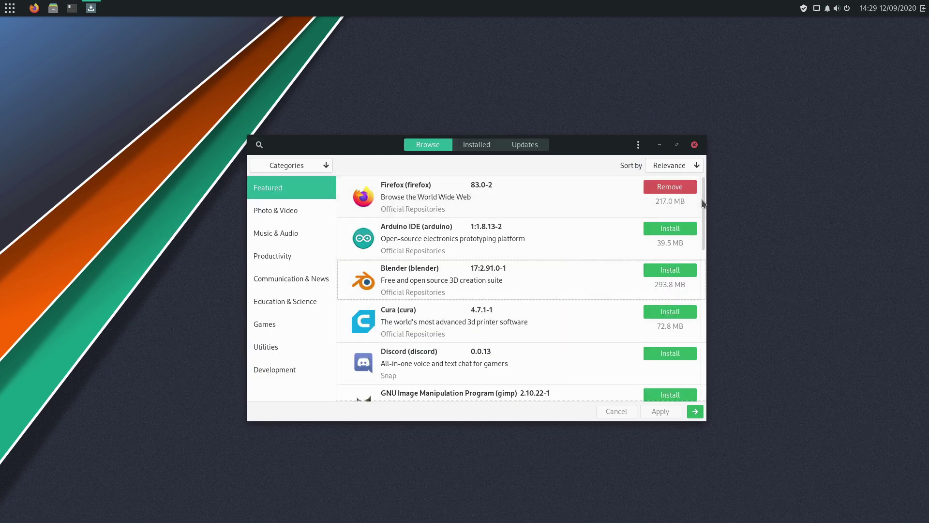
pyautogui.moveTo(704, 205); pyautogui.dragTo(420, 104)
# Close Pamac, browse menu categories from Office through Other, then launch a terminal from the panel
pyautogui.click(695, 144)
pyautogui.click(10, 8)
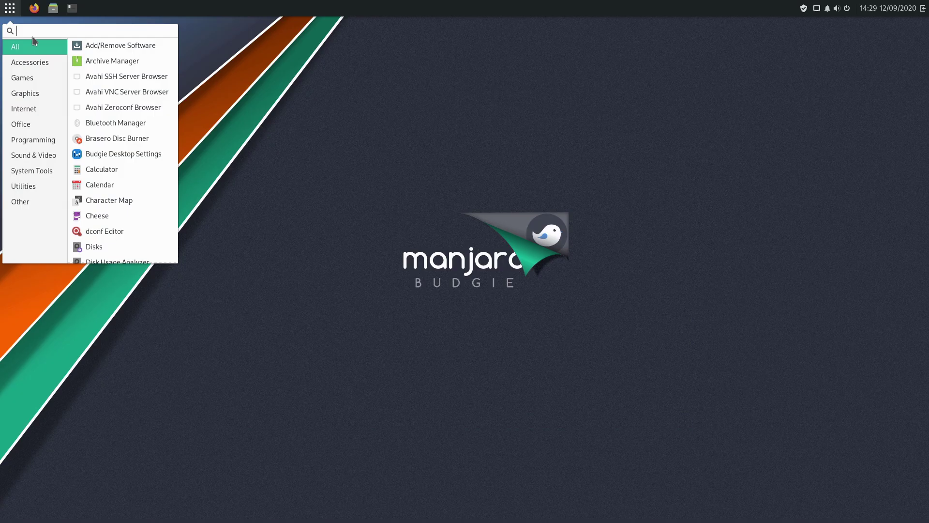
pyautogui.click(38, 119)
pyautogui.click(52, 140)
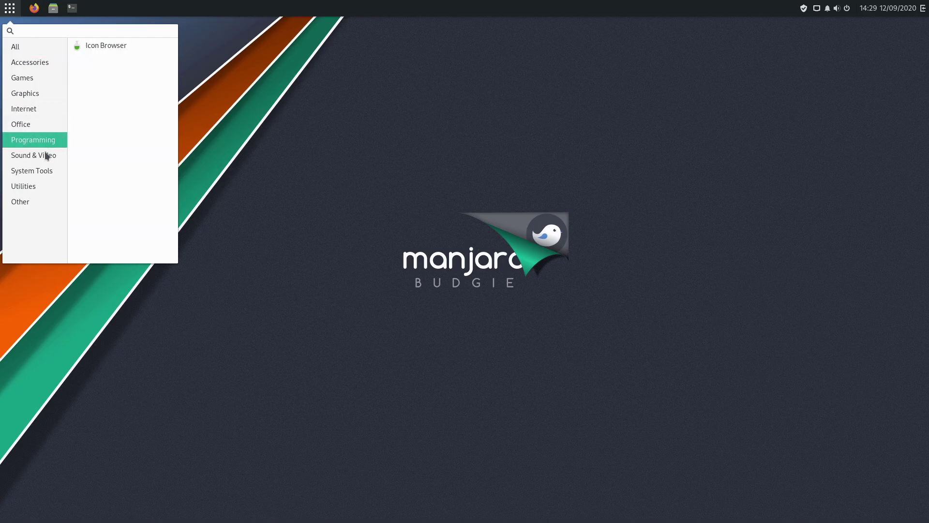
pyautogui.click(48, 153)
pyautogui.click(49, 171)
pyautogui.click(33, 186)
pyautogui.click(30, 201)
pyautogui.click(11, 10)
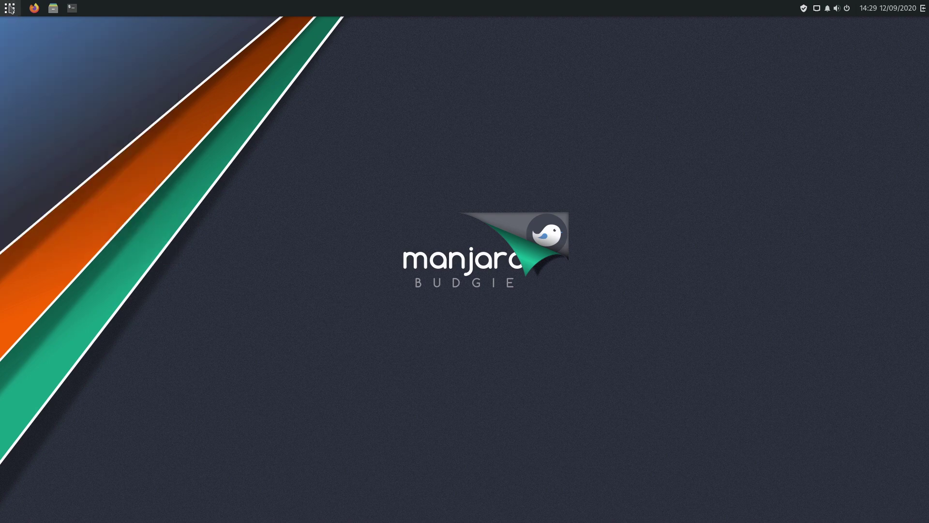
pyautogui.click(67, 15)
# Run sudo pacman -Syu with the sudo password; databases are current and nothing needs upgrading
pyautogui.write('sudo pacman -Syu')
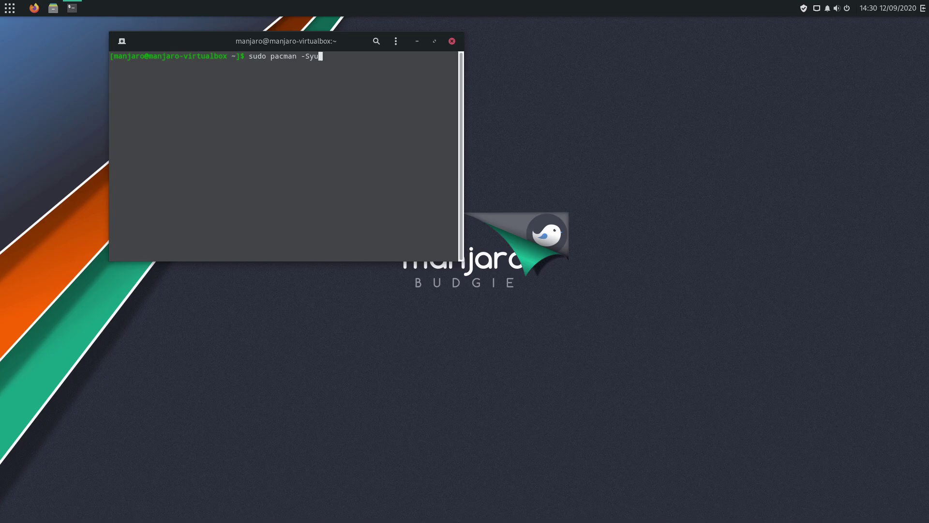
pyautogui.press('Return')
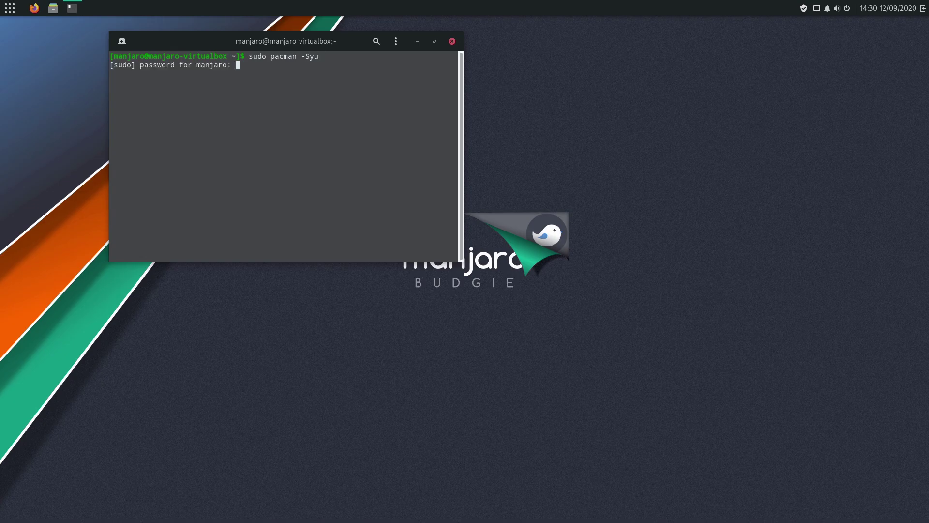
pyautogui.press('Return')
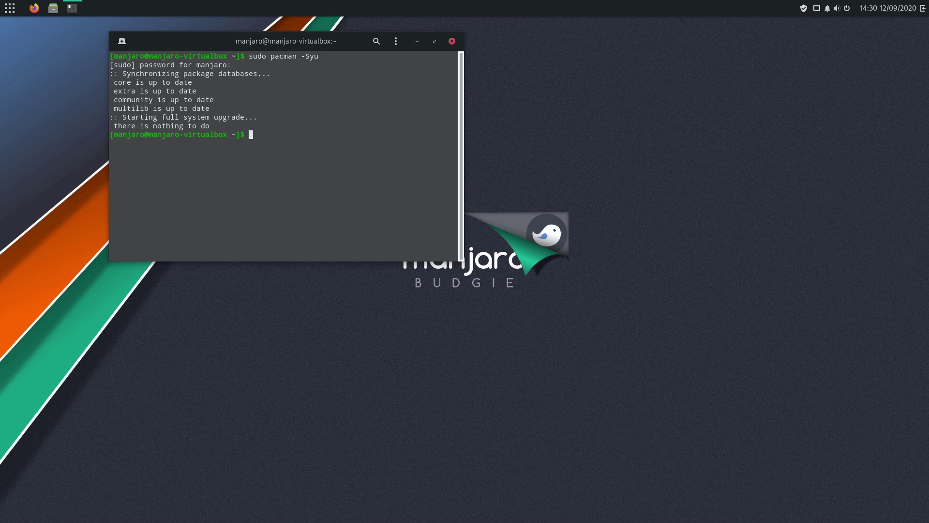
# Open Pamac from the tray, check its Updates page, then close Pamac and the terminal
pyautogui.click(804, 10)
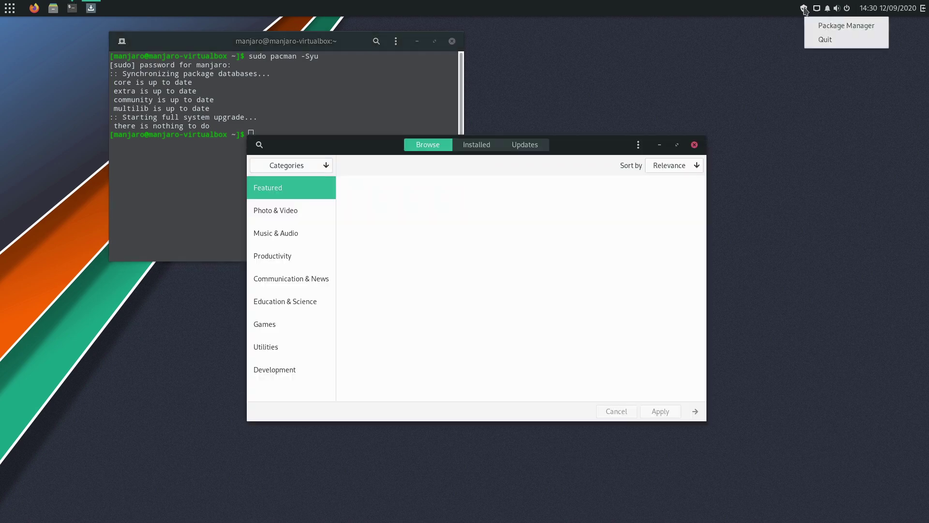
pyautogui.click(731, 83)
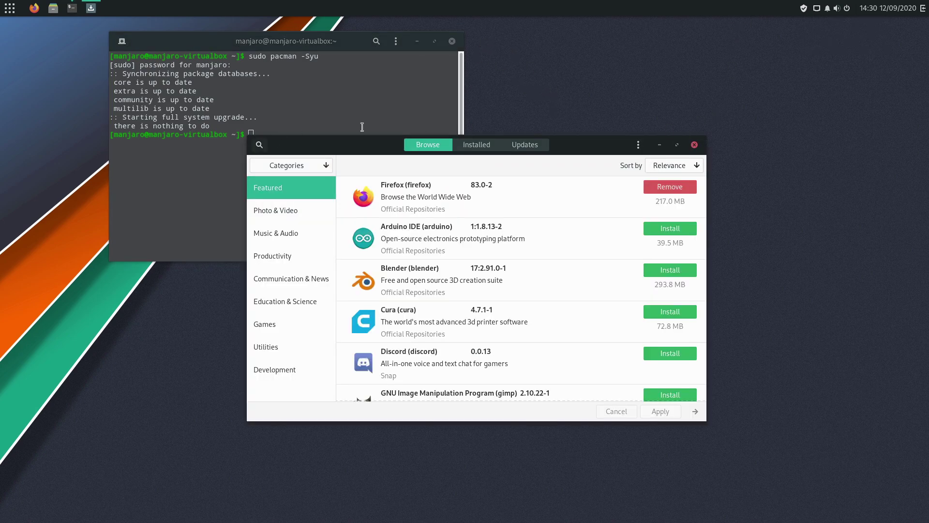
pyautogui.click(525, 145)
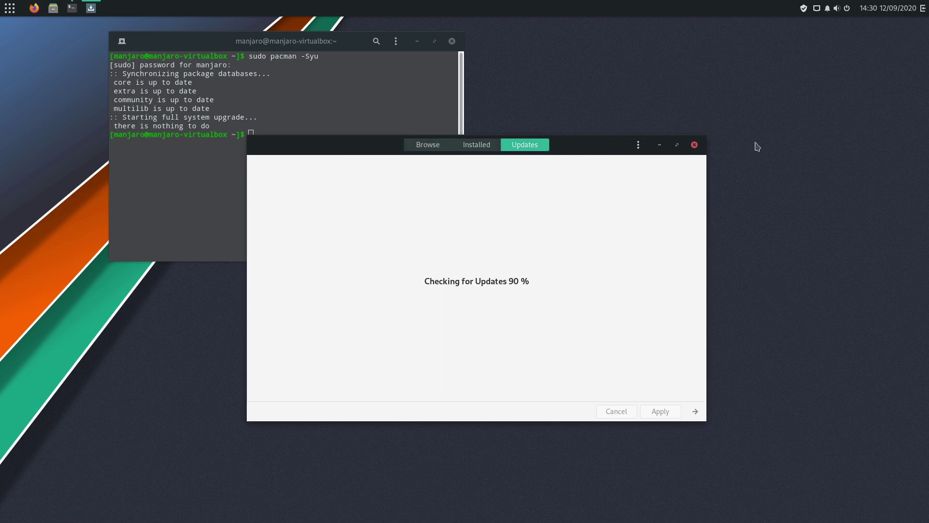
pyautogui.click(694, 145)
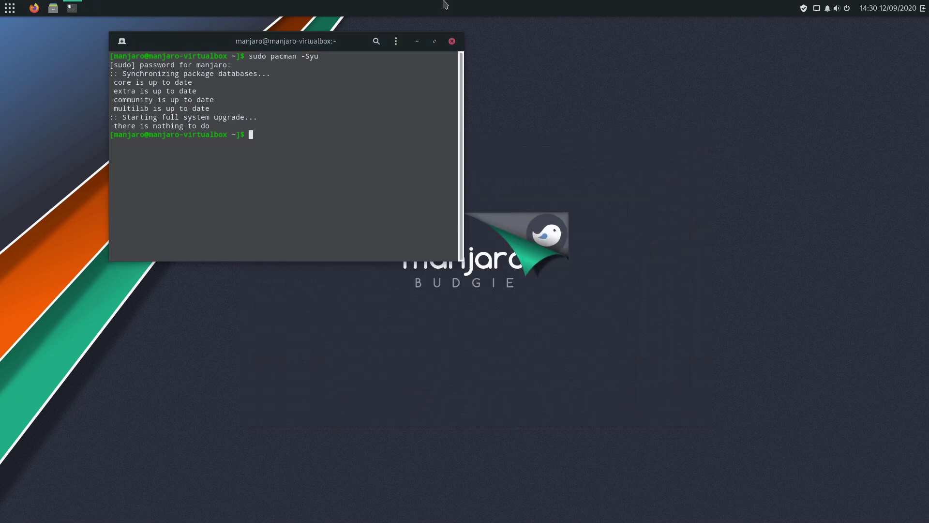
pyautogui.click(452, 41)
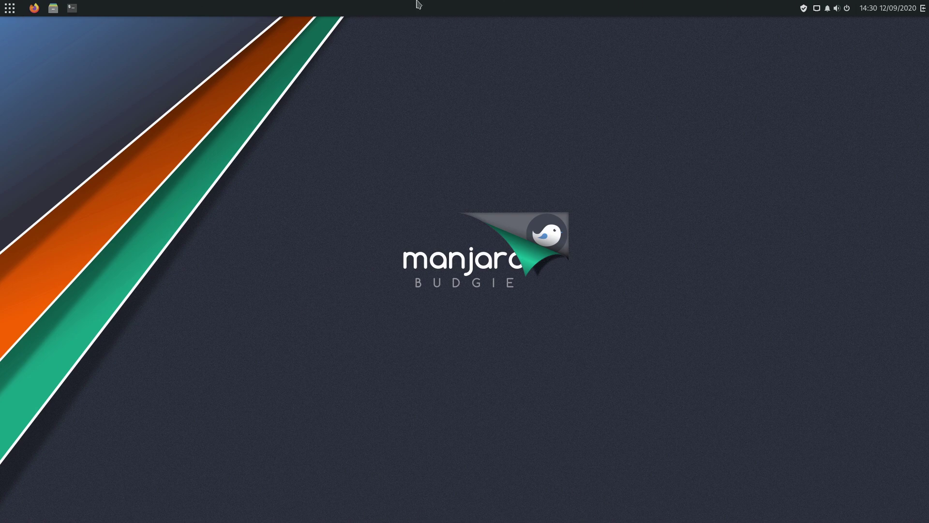
pyautogui.click(923, 8)
pyautogui.click(923, 8)
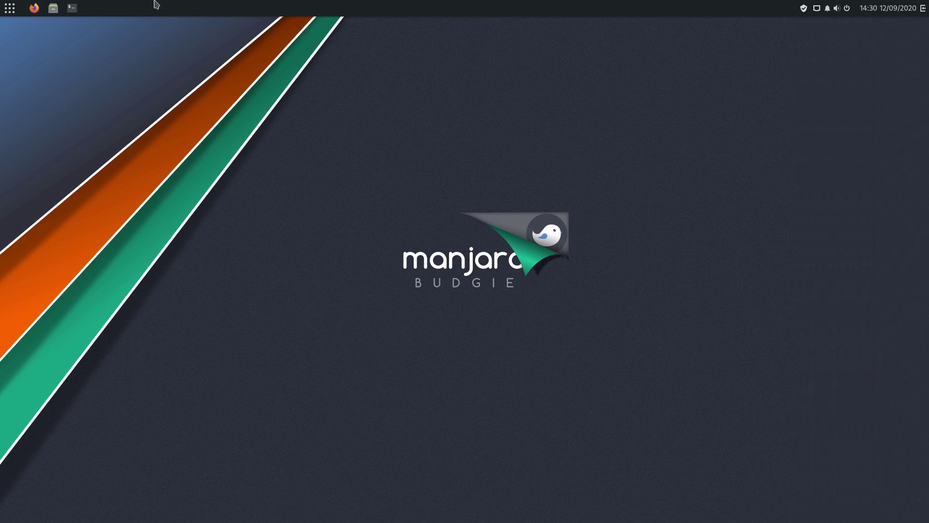
pyautogui.click(10, 7)
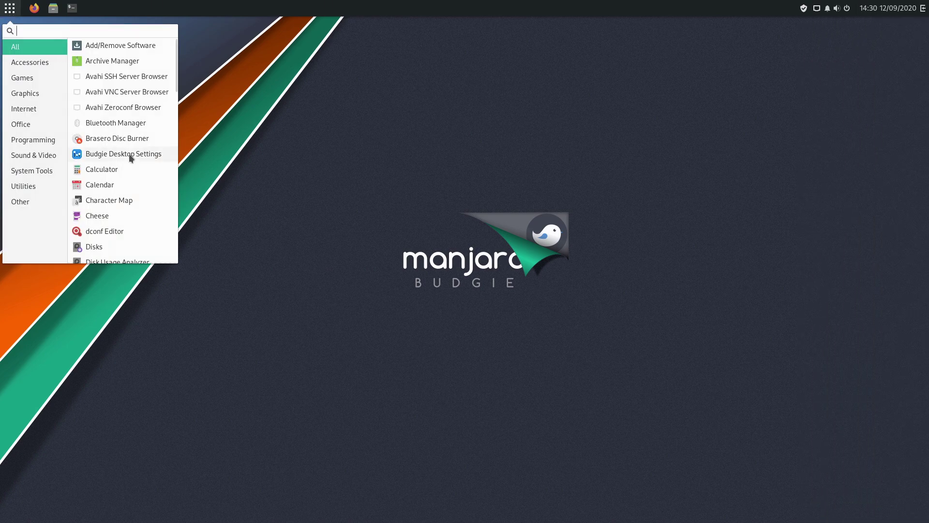
pyautogui.scroll(-5, 121, 184)
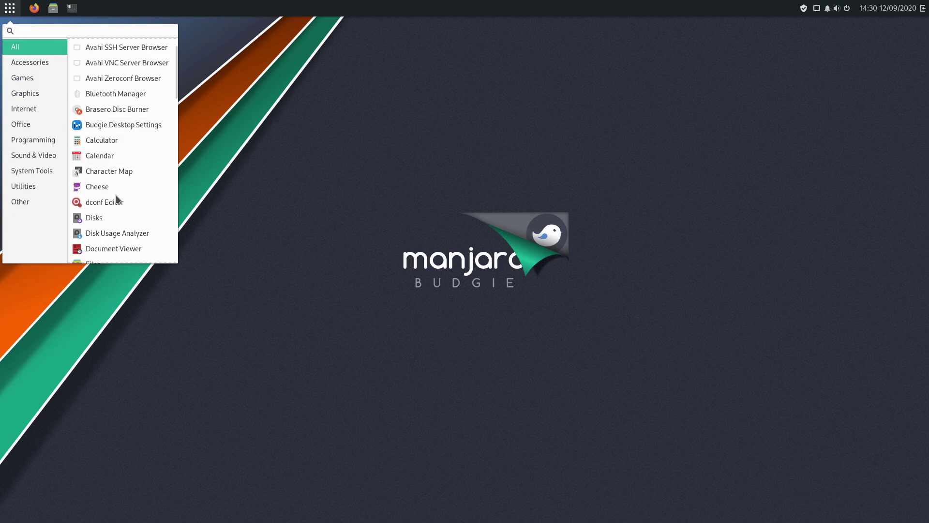
pyautogui.write('se')
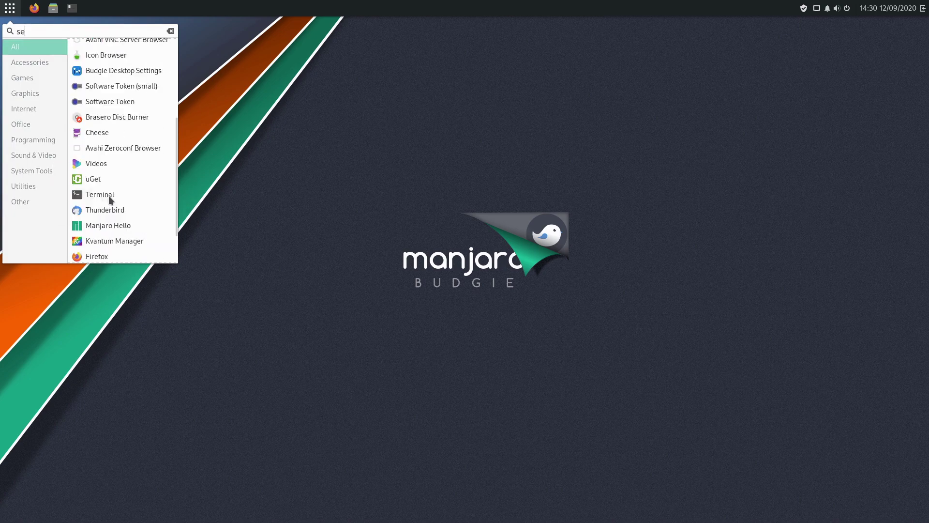
pyautogui.write('tt')
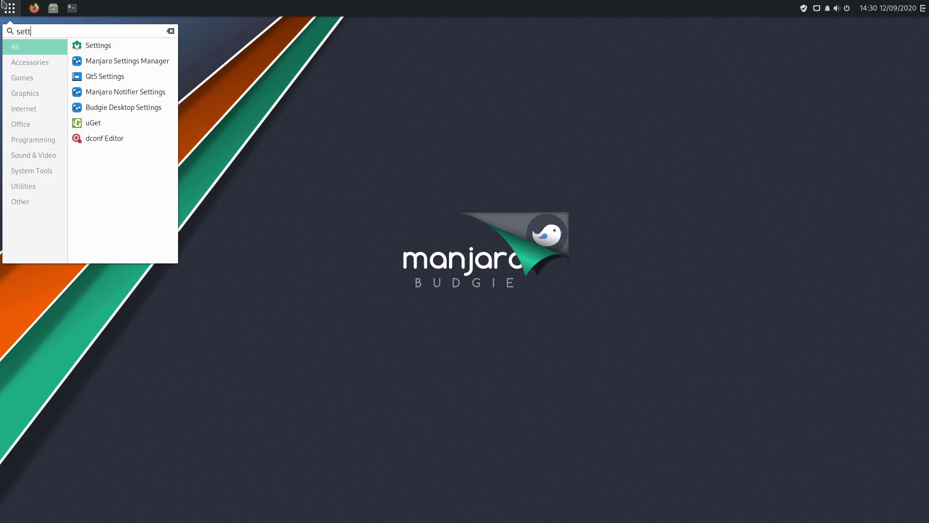
pyautogui.click(13, 11)
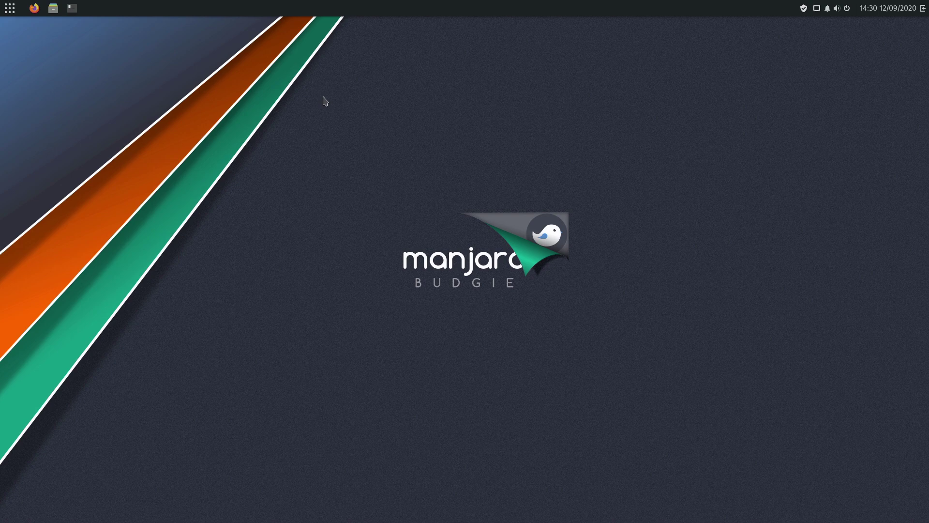